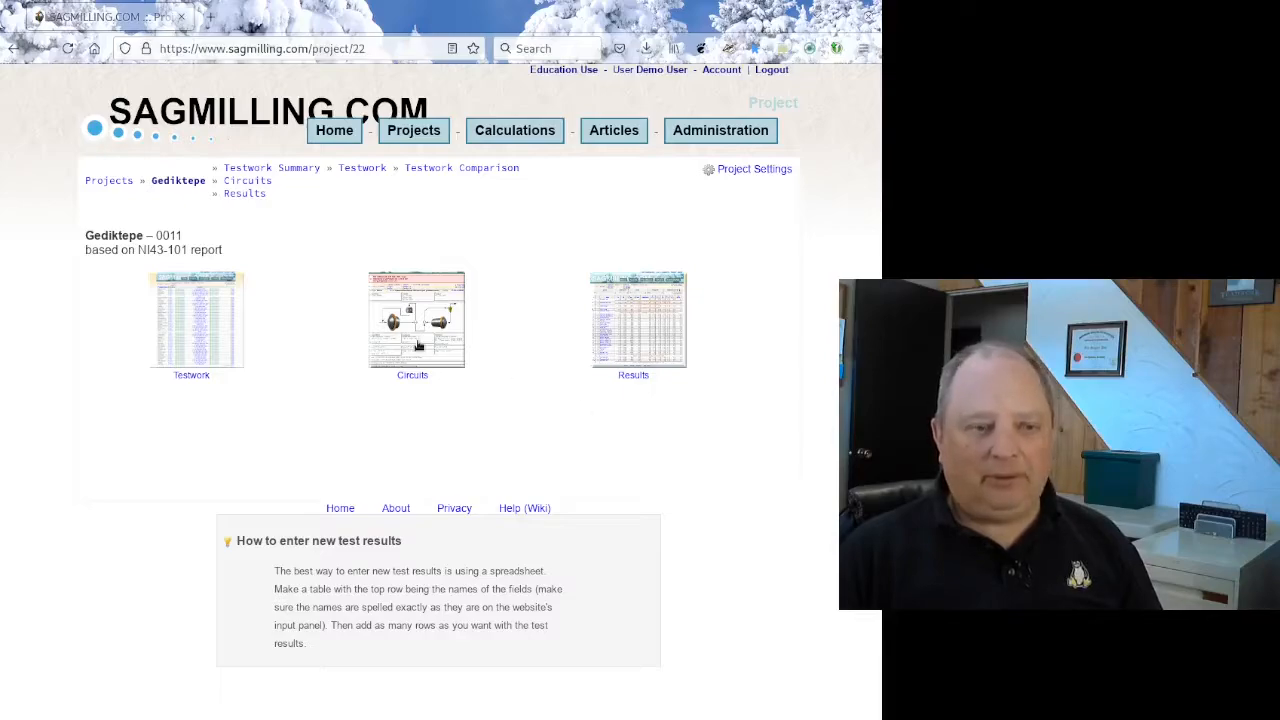
# Open the Gediktepe project's Single stage SAG circuit and change its model to the Bond/Barratt single stage SAG model.
pyautogui.click(417, 342)
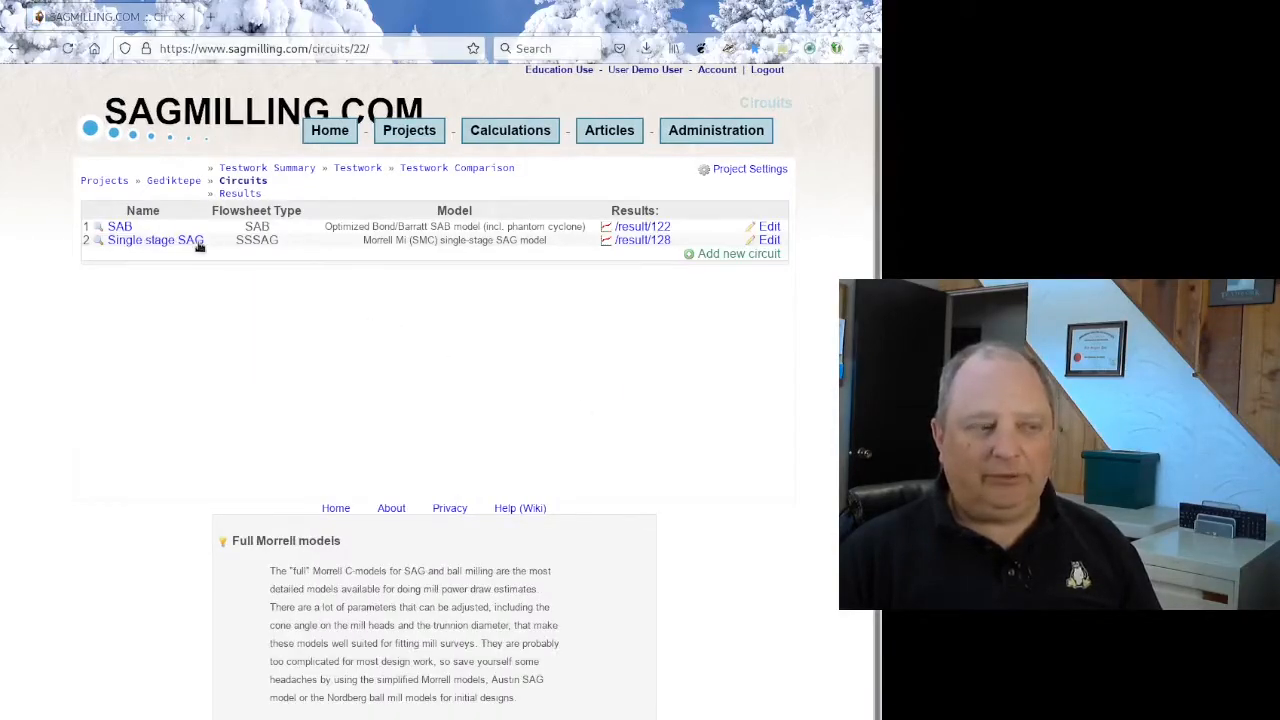
pyautogui.click(190, 244)
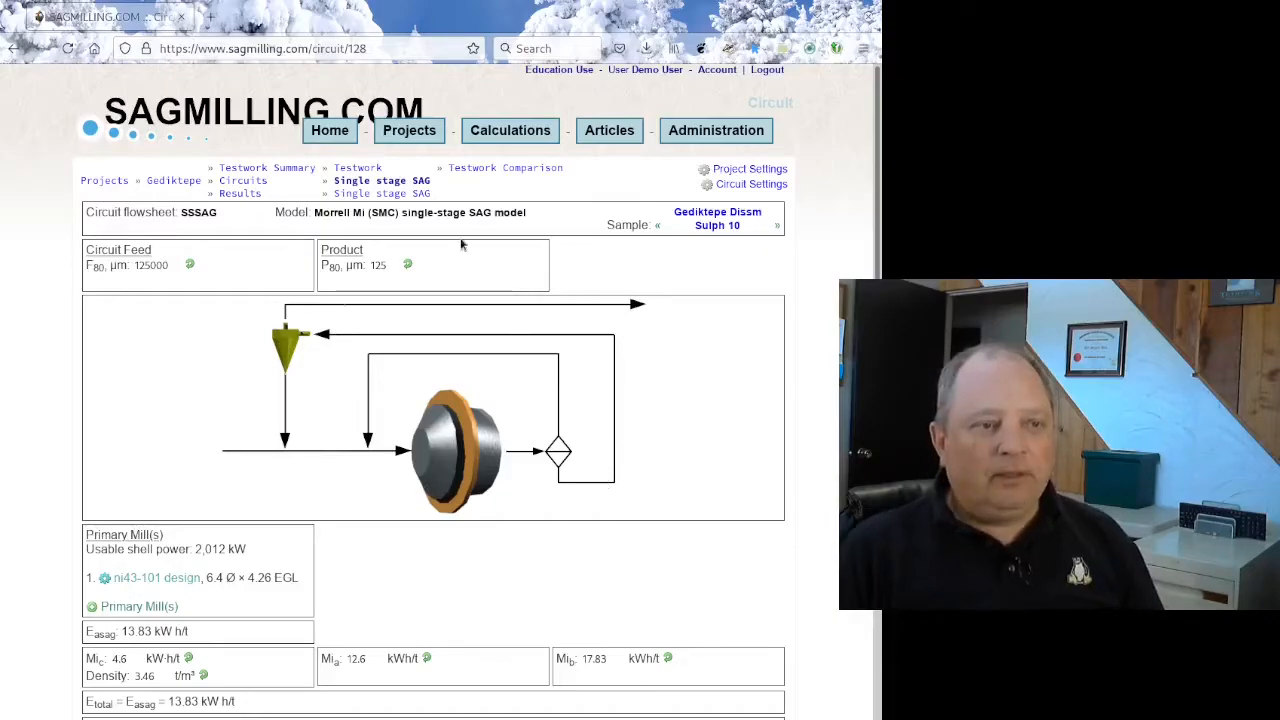
pyautogui.click(717, 186)
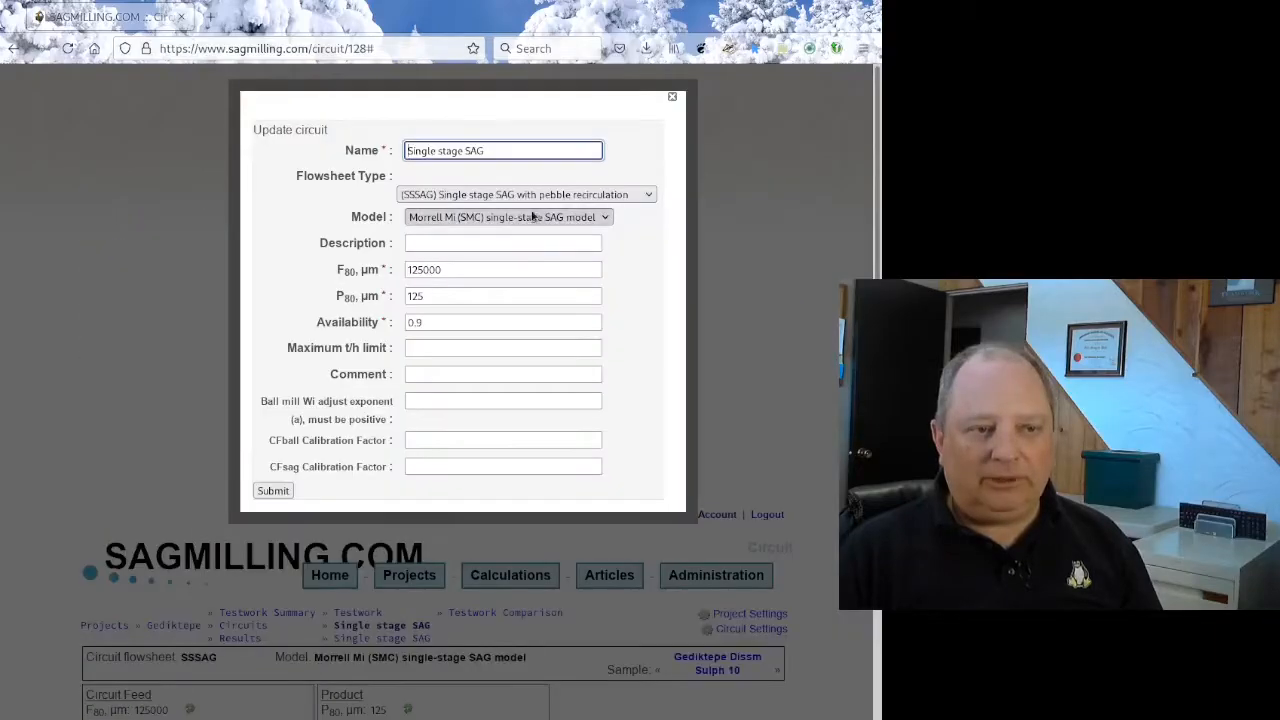
pyautogui.click(479, 217)
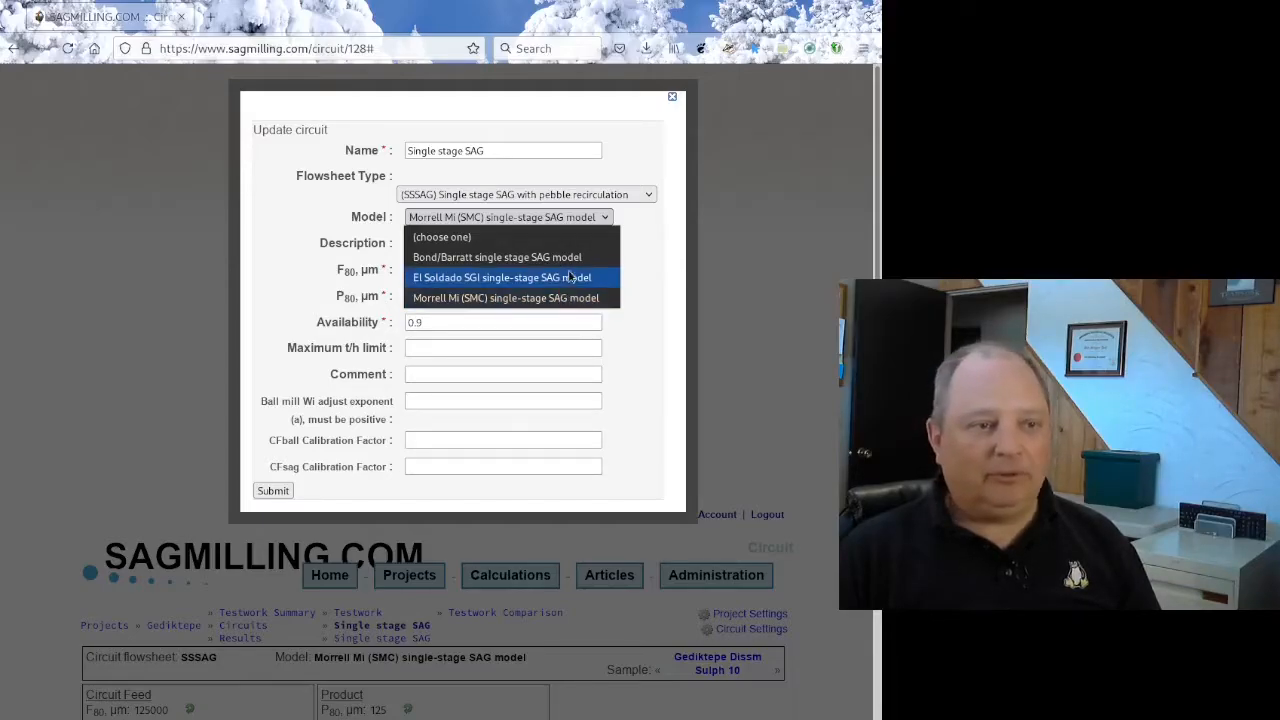
pyautogui.click(514, 260)
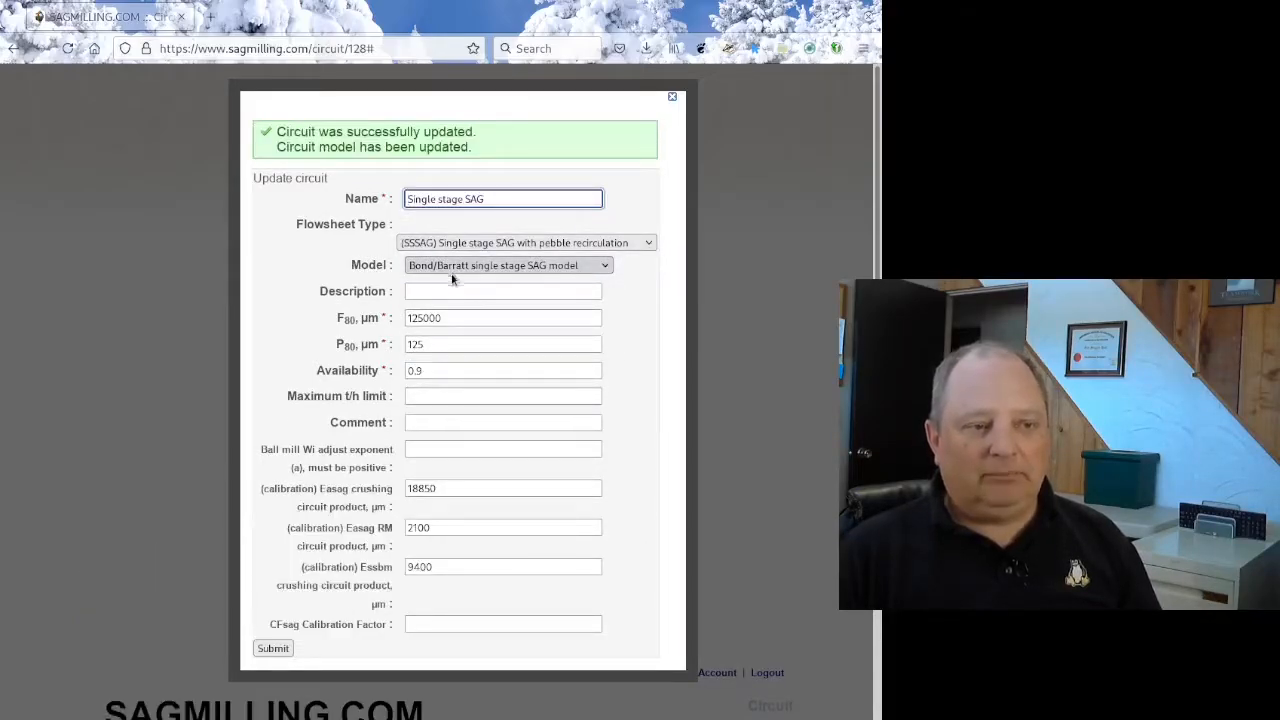
pyautogui.click(273, 648)
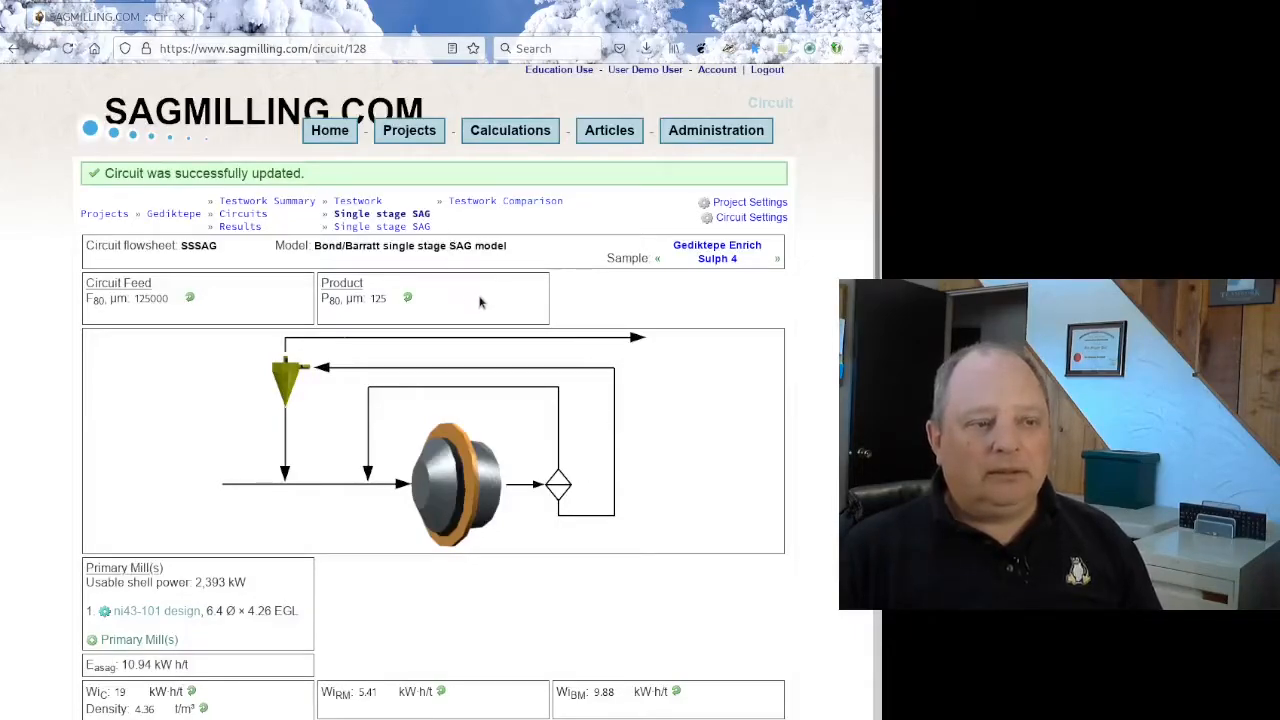
# Examine the sample's crushing, rod mill and ball mill work indices used by the Bond/Barratt model.
pyautogui.scroll(-2, 460, 304)
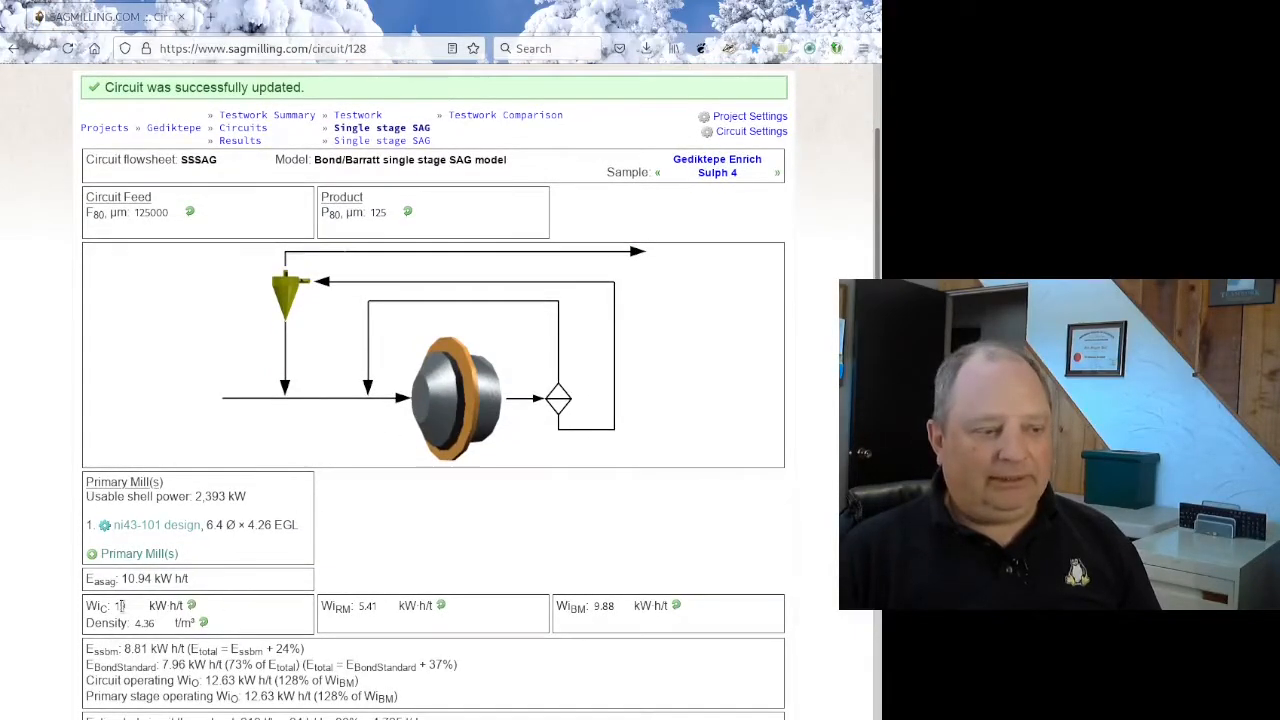
pyautogui.doubleClick(121, 606)
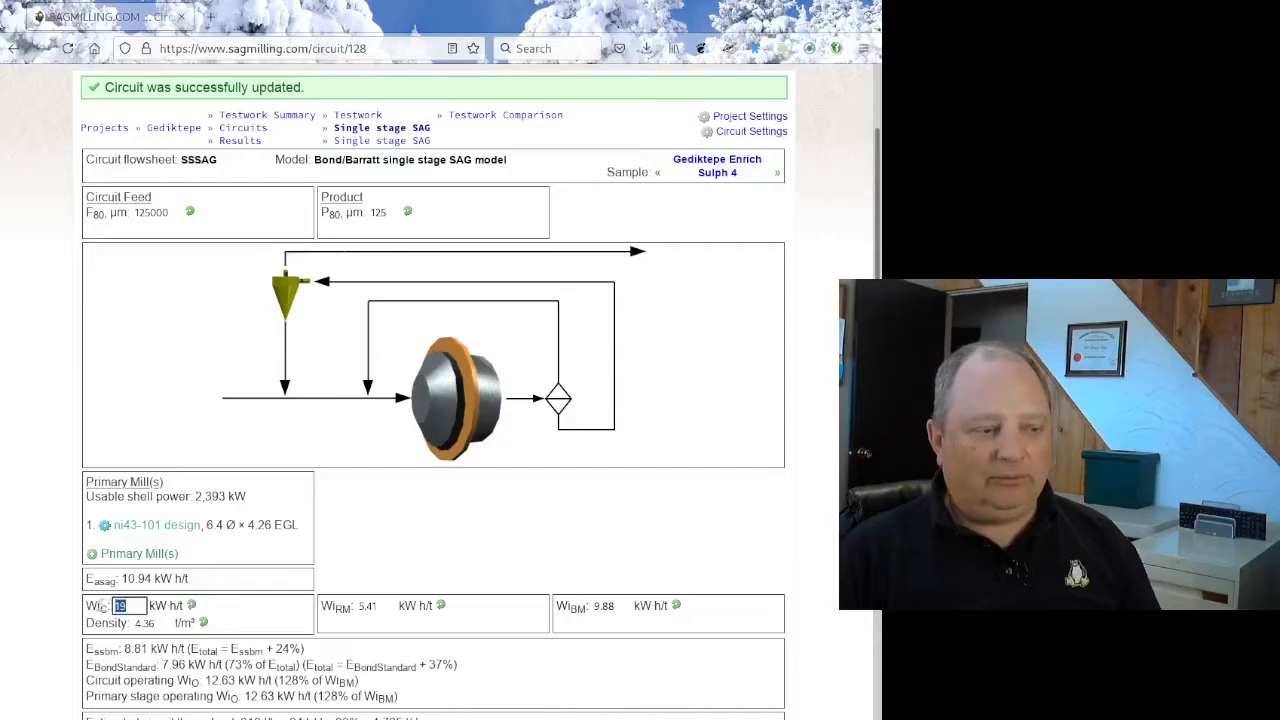
pyautogui.doubleClick(368, 606)
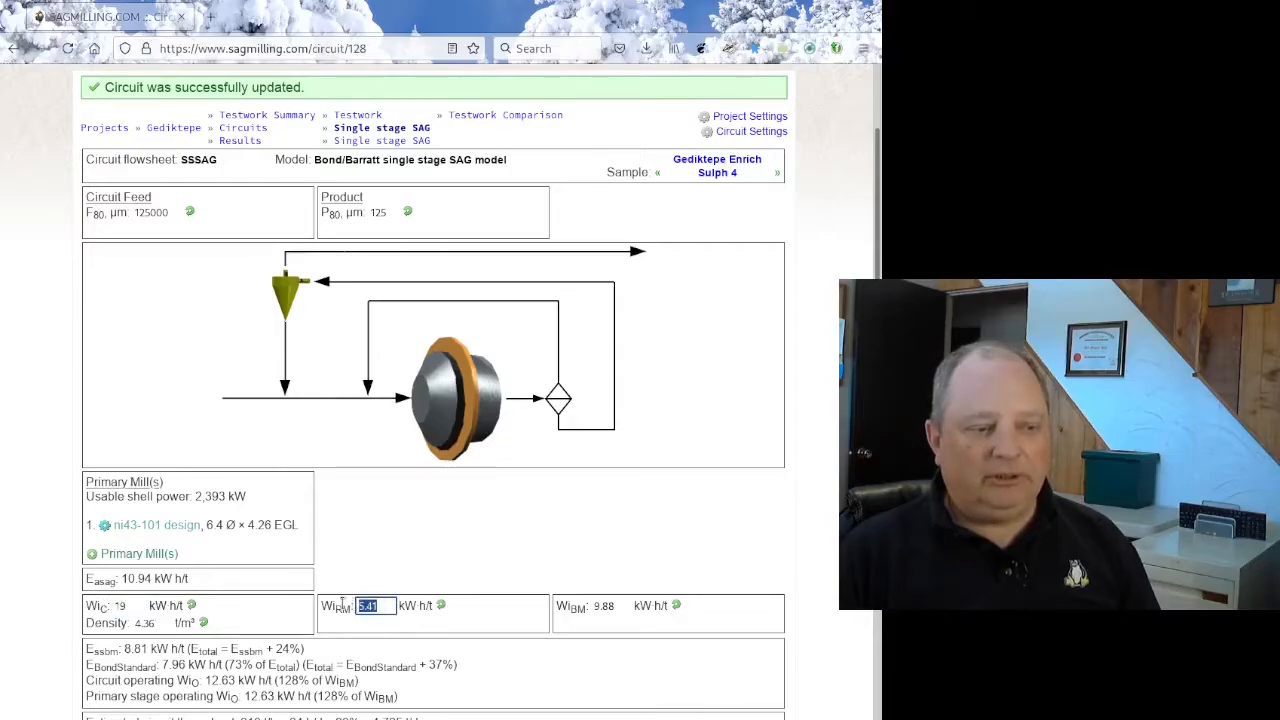
pyautogui.doubleClick(605, 606)
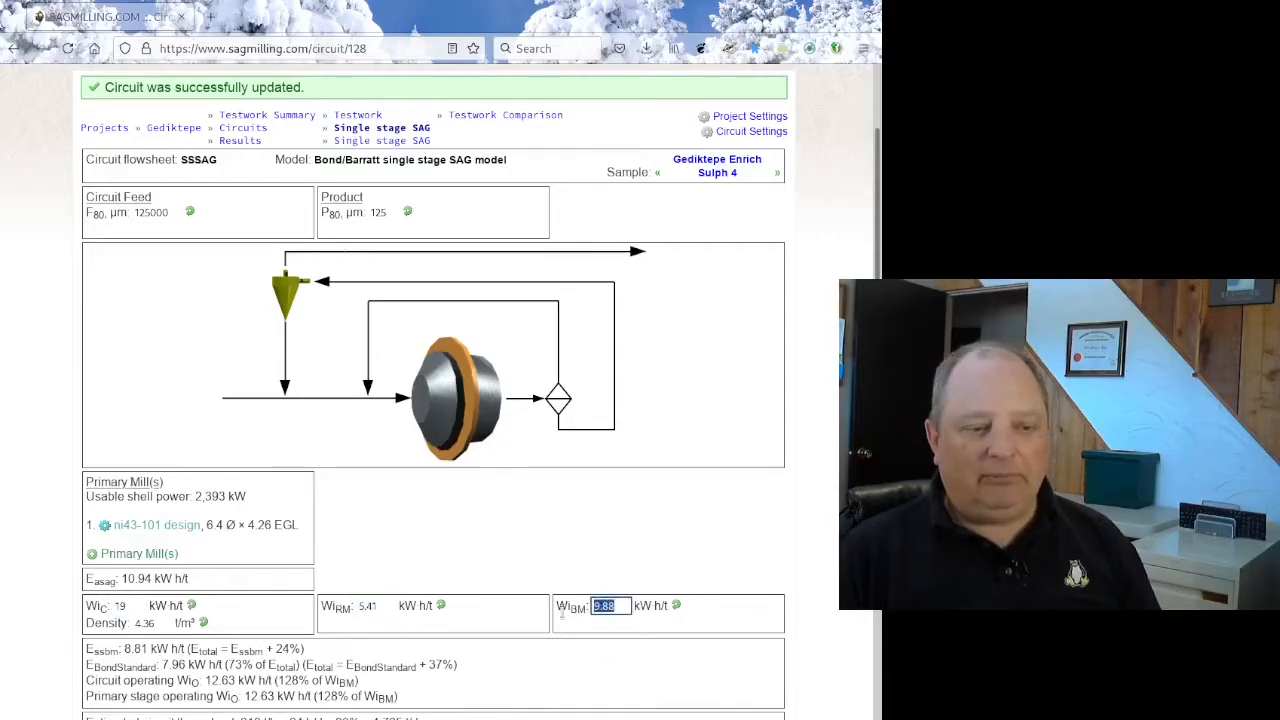
pyautogui.click(650, 490)
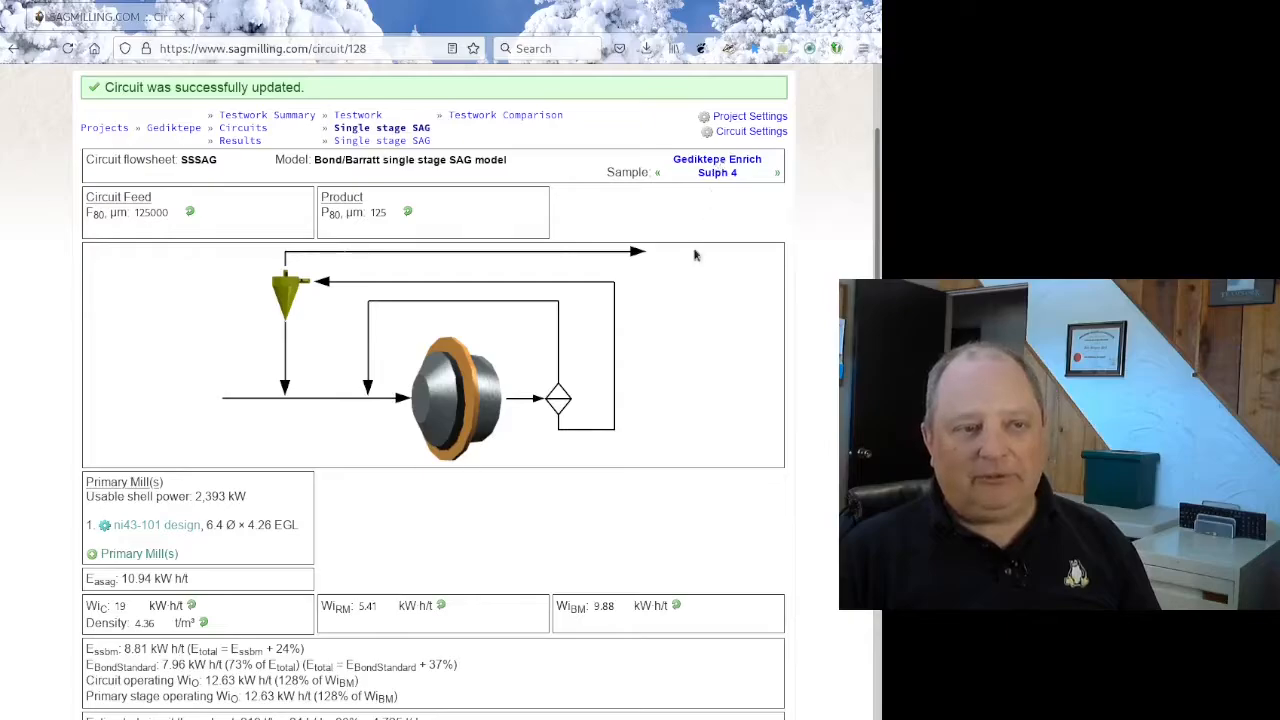
pyautogui.click(601, 607)
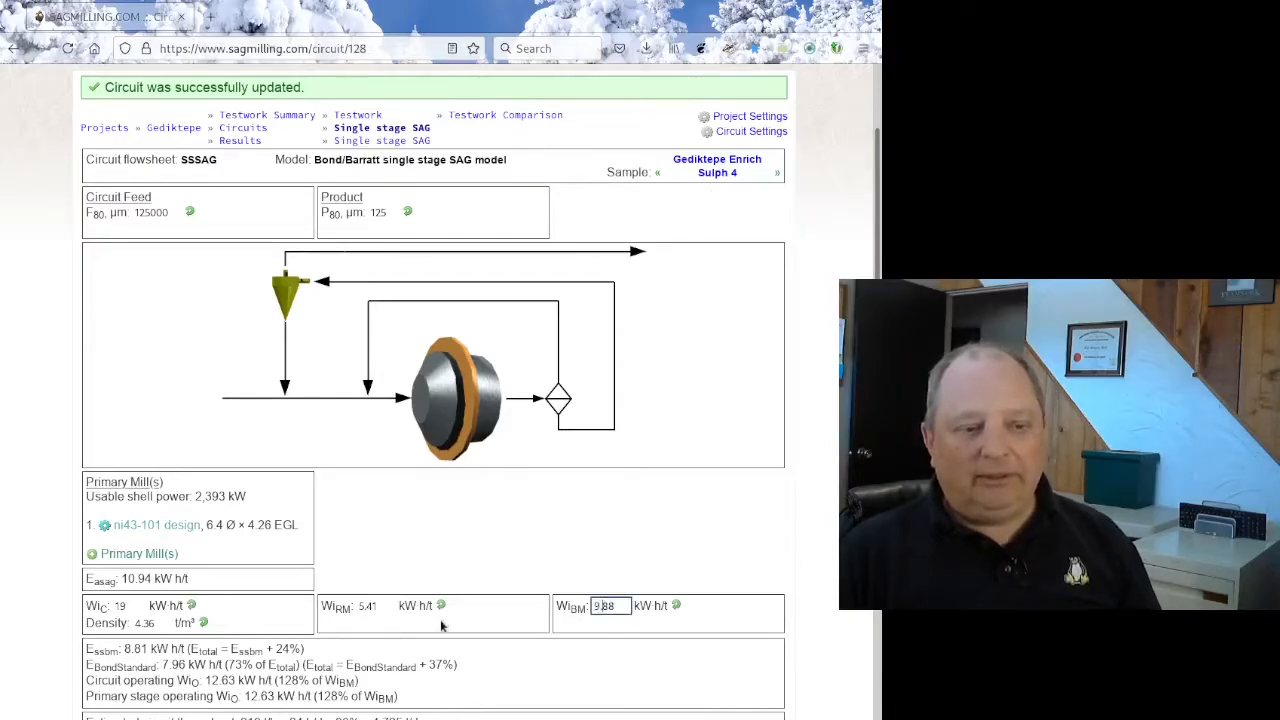
pyautogui.click(367, 610)
pyautogui.click(125, 607)
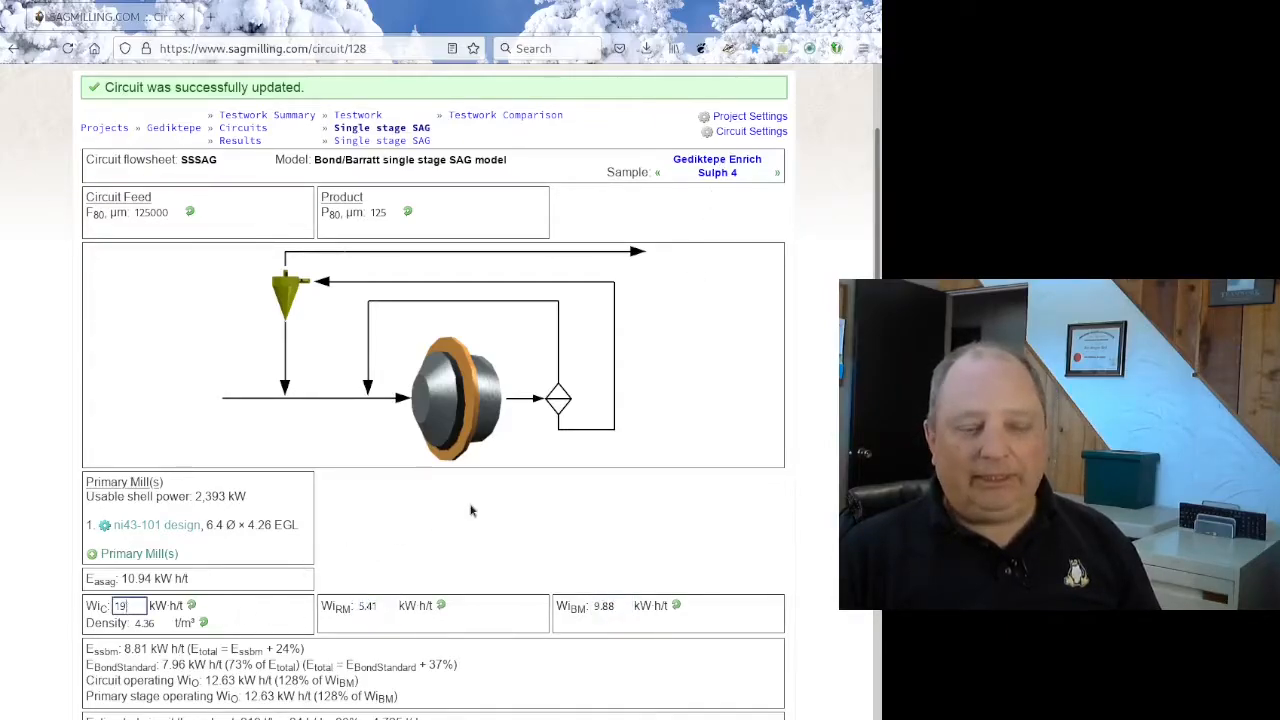
# Examine the primary mill's usable shell power and dimensions, the Easag specific energy and the estimated circuit throughput.
pyautogui.scroll(-1, 474, 505)
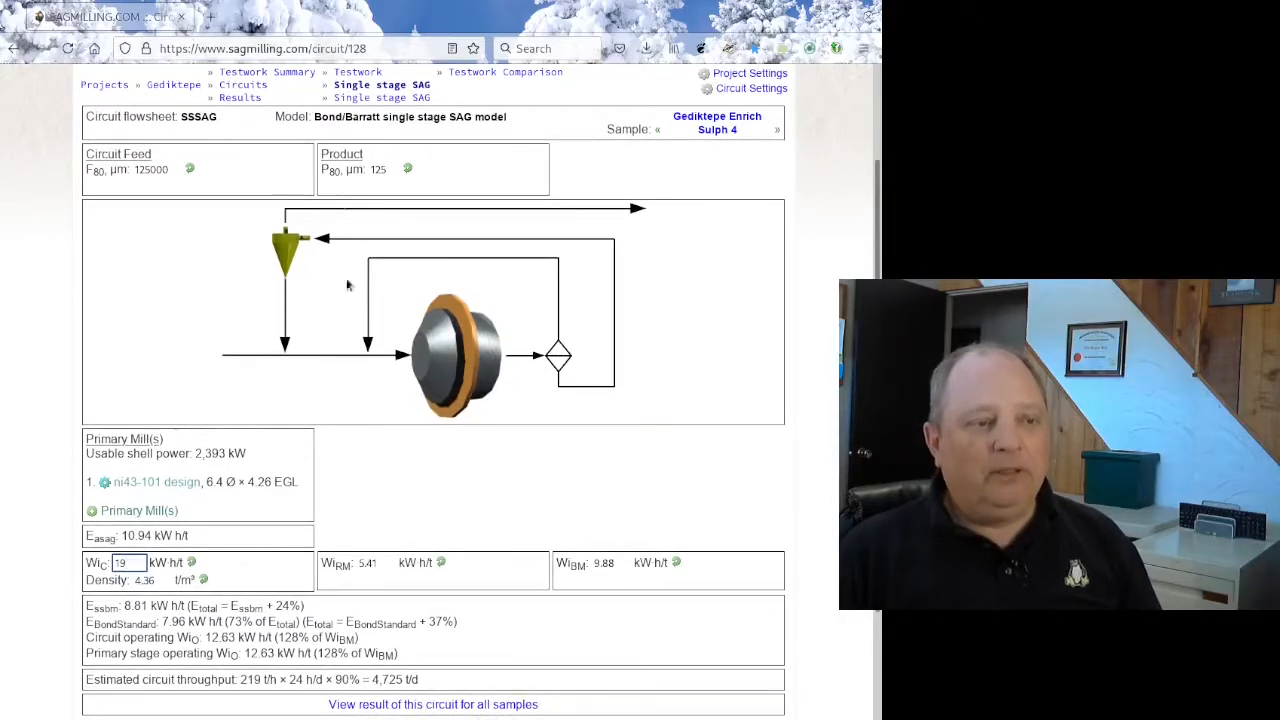
pyautogui.moveTo(196, 453); pyautogui.dragTo(256, 456)
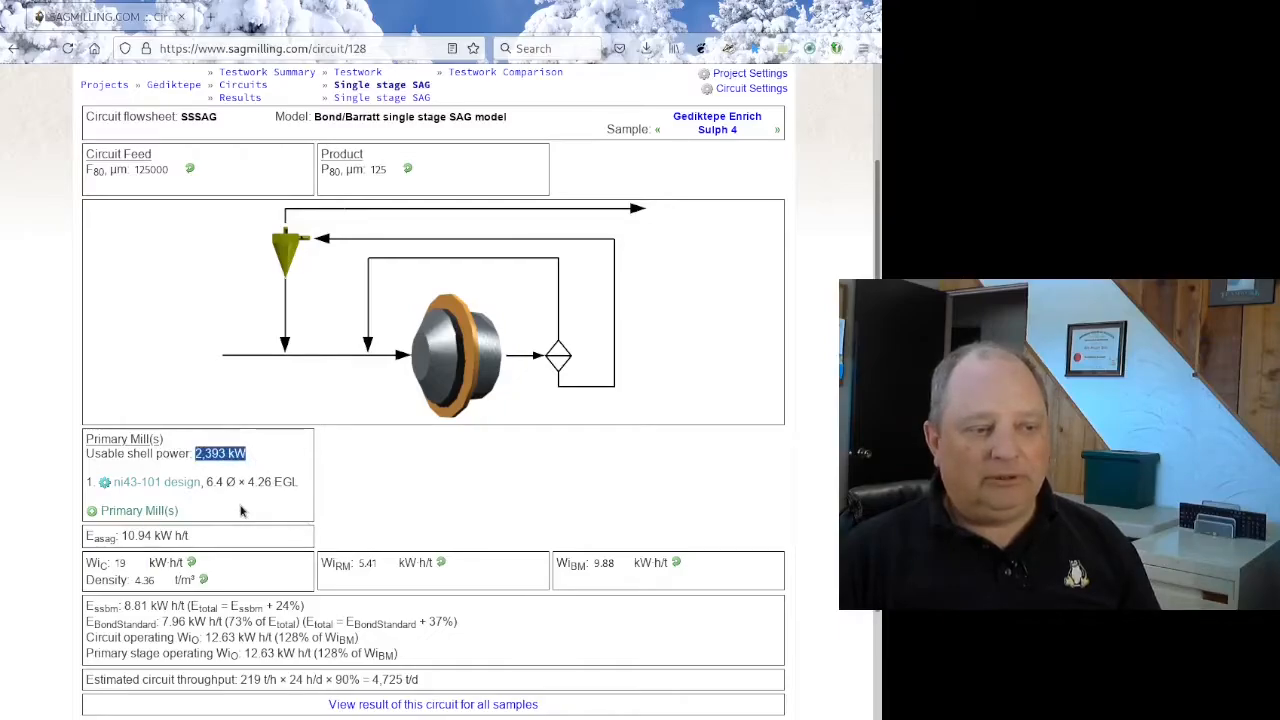
pyautogui.moveTo(203, 482); pyautogui.dragTo(303, 483)
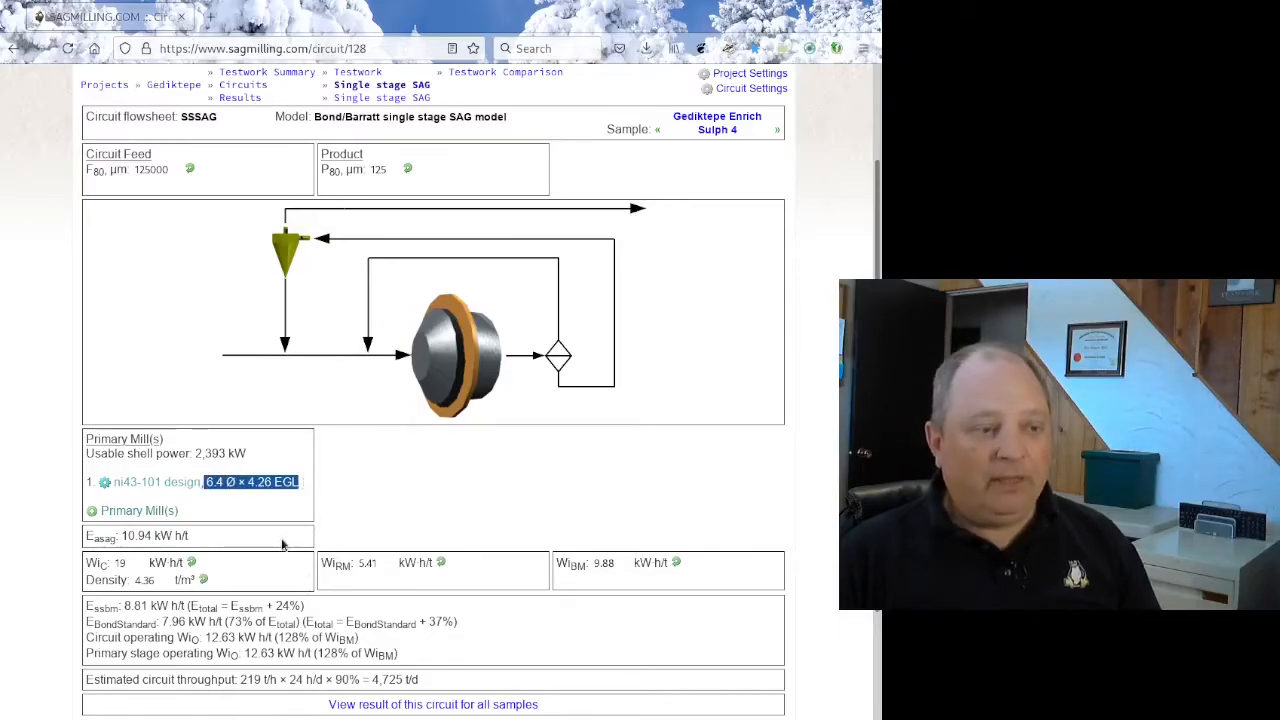
pyautogui.moveTo(195, 453); pyautogui.dragTo(248, 455)
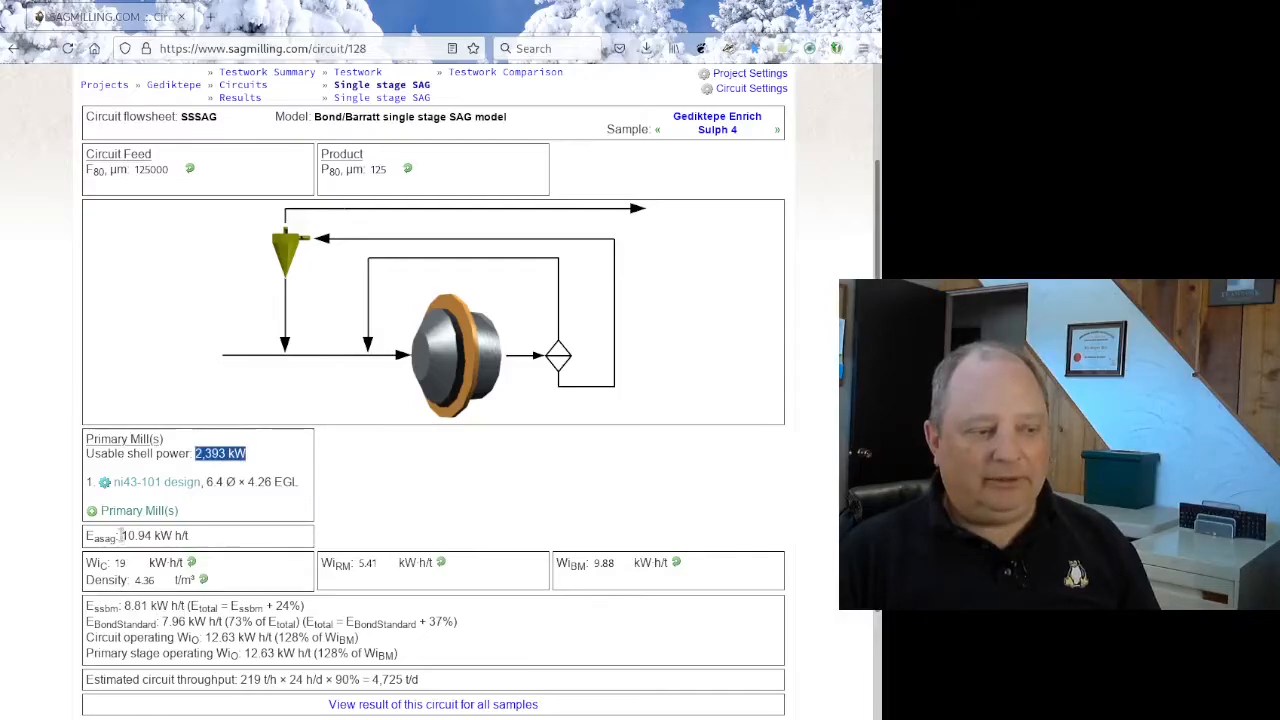
pyautogui.moveTo(121, 537); pyautogui.dragTo(197, 538)
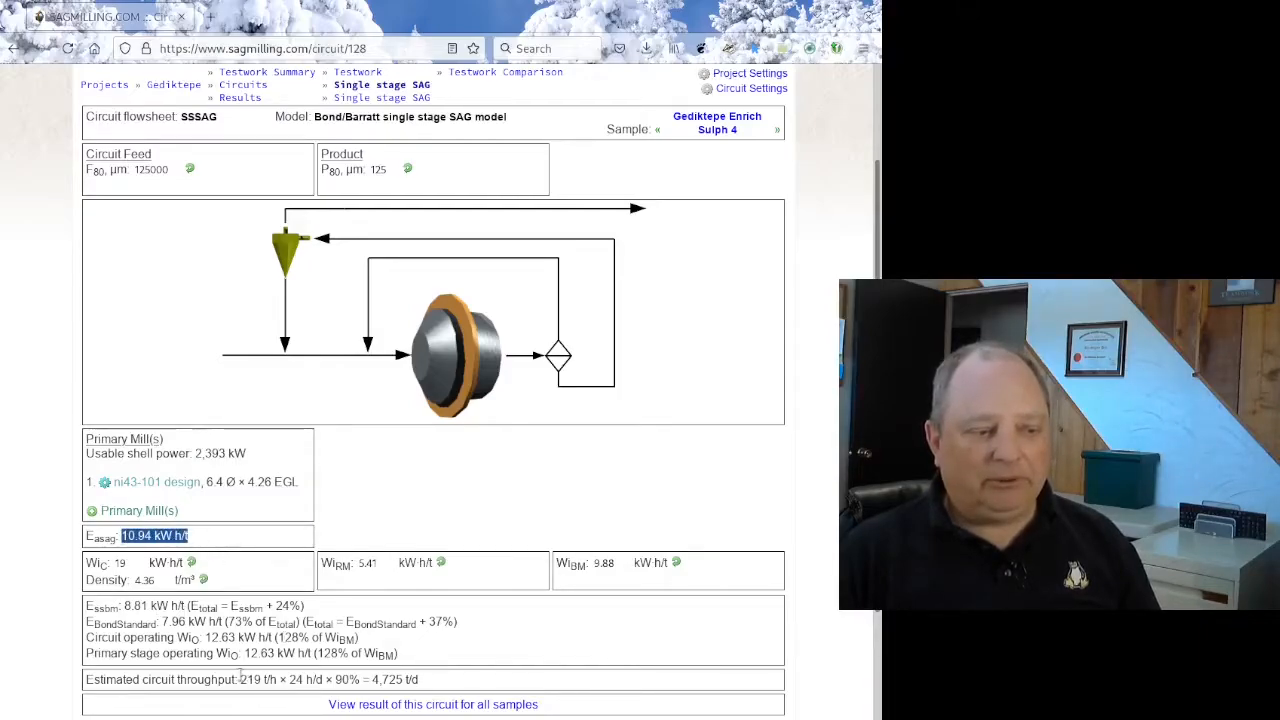
pyautogui.moveTo(238, 679); pyautogui.dragTo(437, 686)
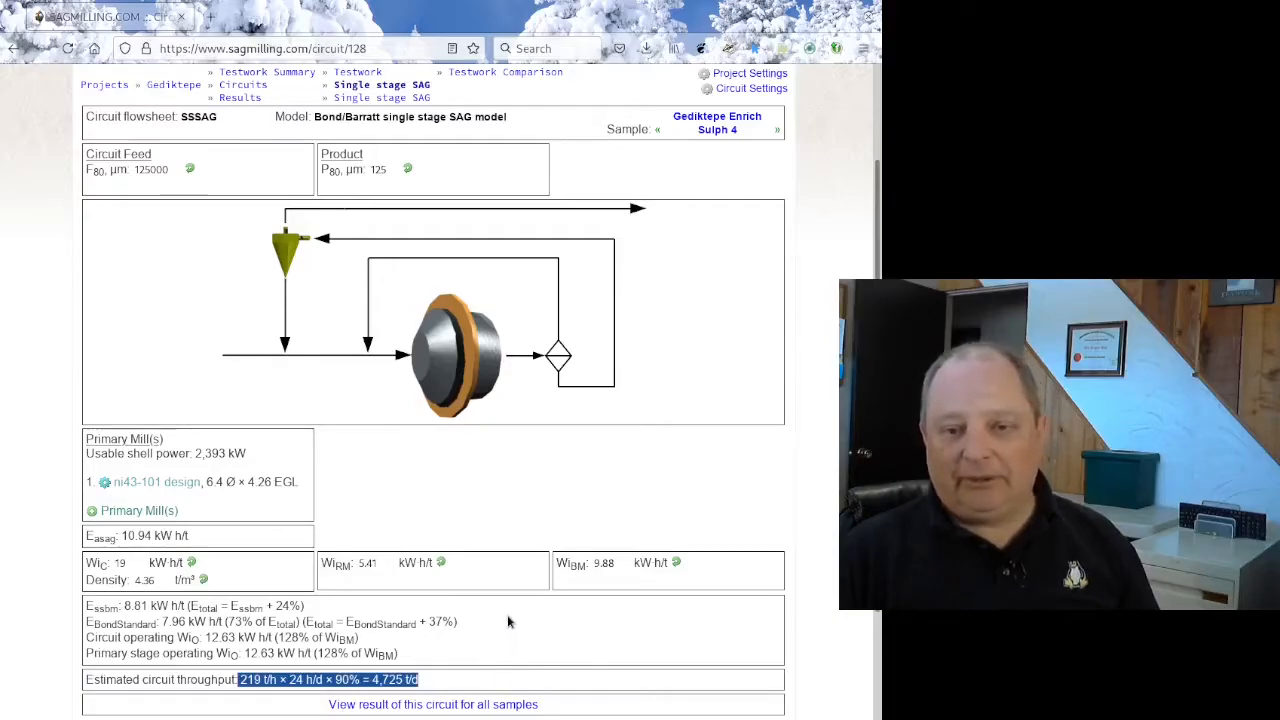
pyautogui.click(462, 462)
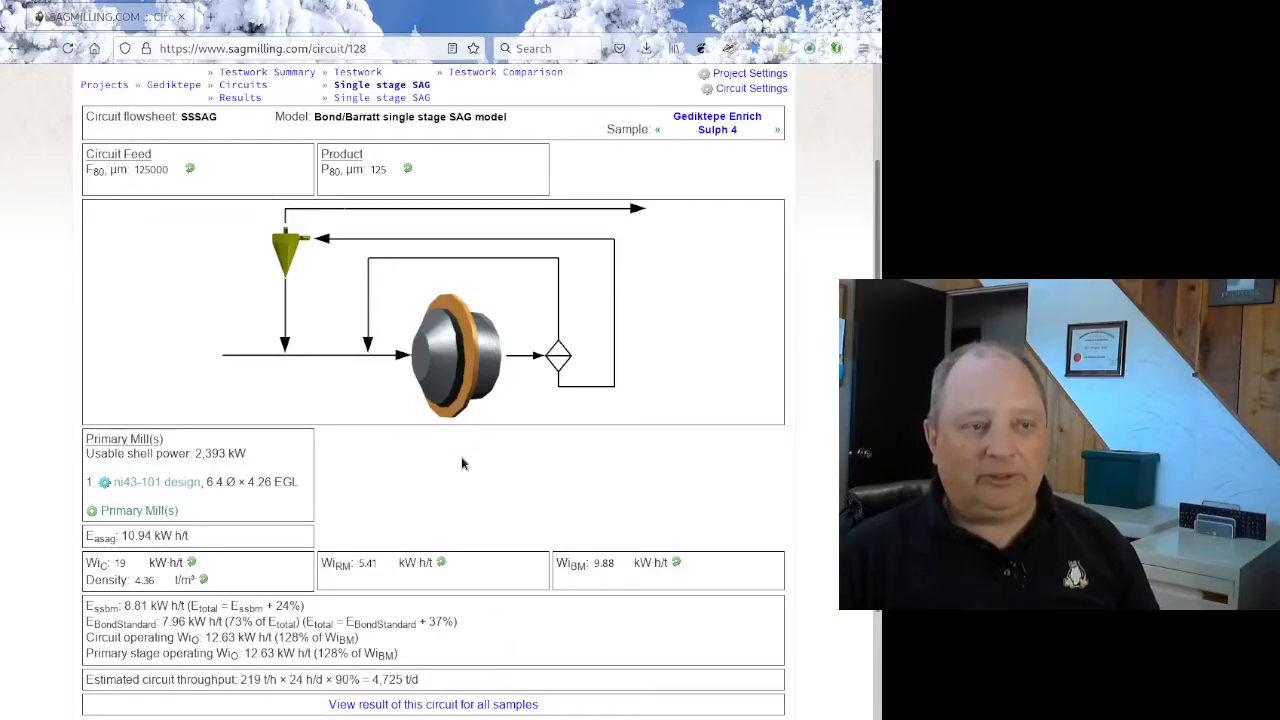
# View the circuit's results for all samples and compare the hourly throughput of the first and last samples.
pyautogui.click(446, 705)
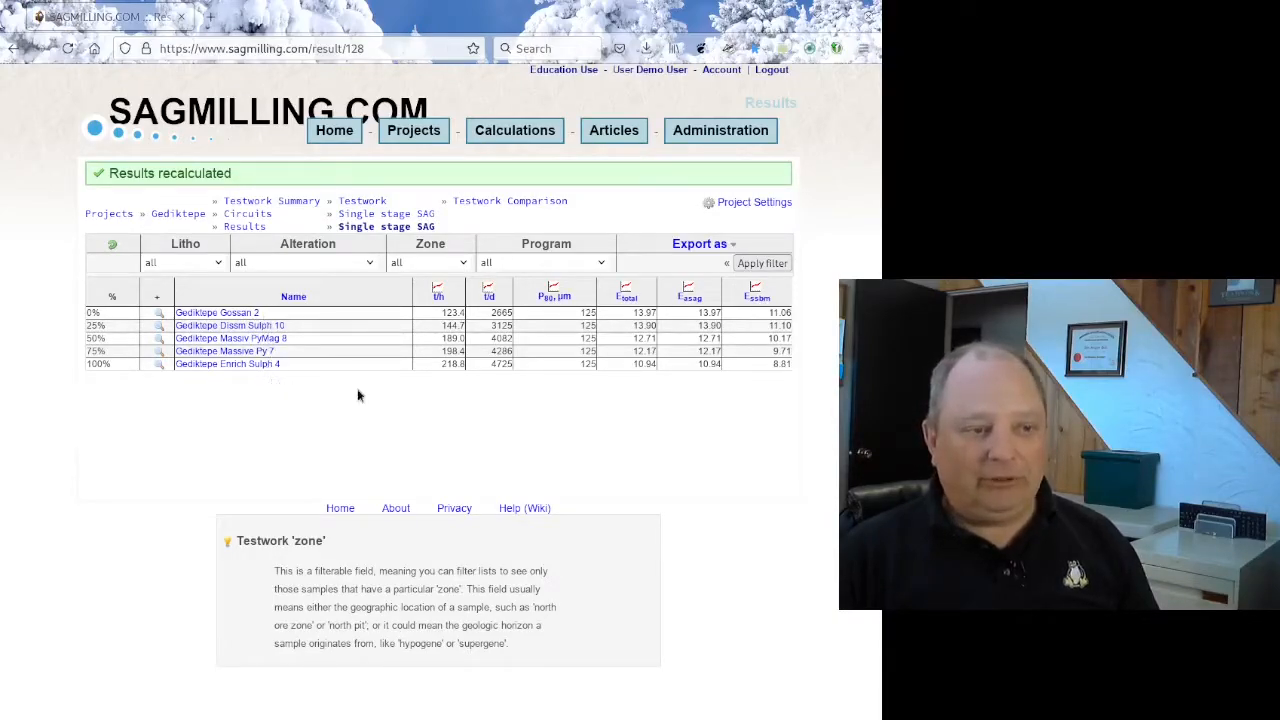
pyautogui.doubleClick(446, 313)
pyautogui.moveTo(440, 366); pyautogui.dragTo(476, 378)
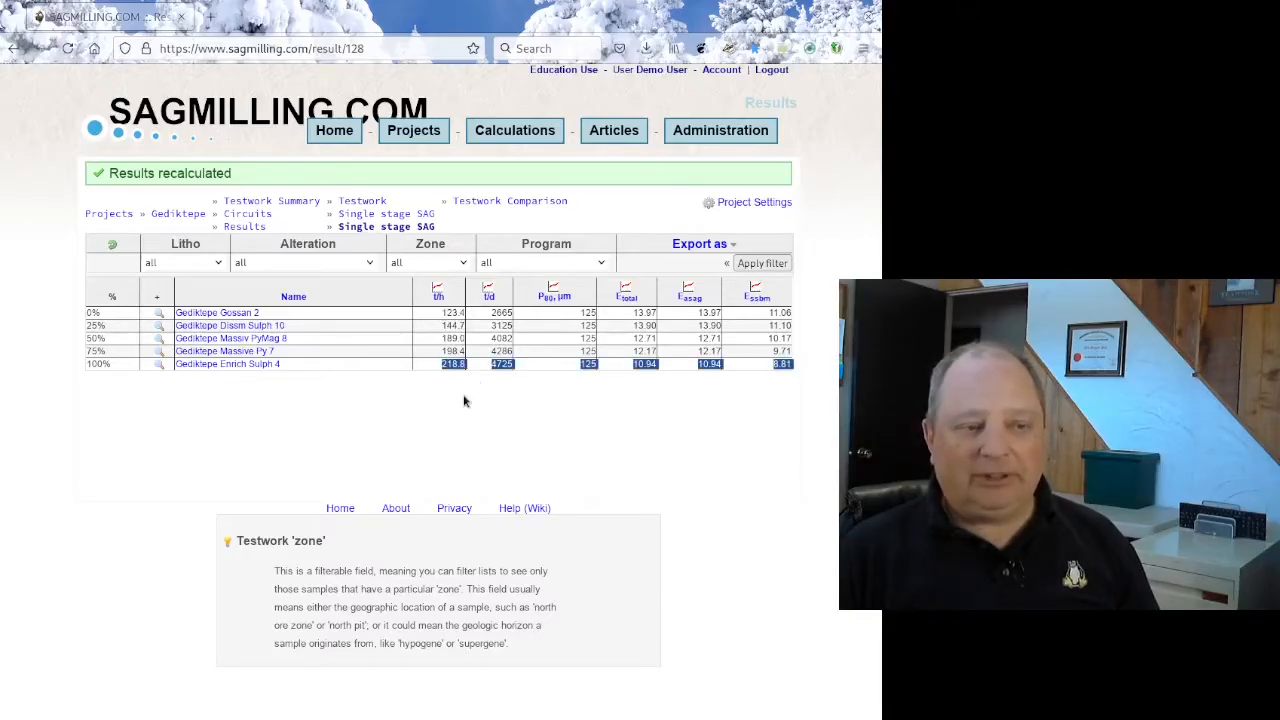
pyautogui.click(464, 394)
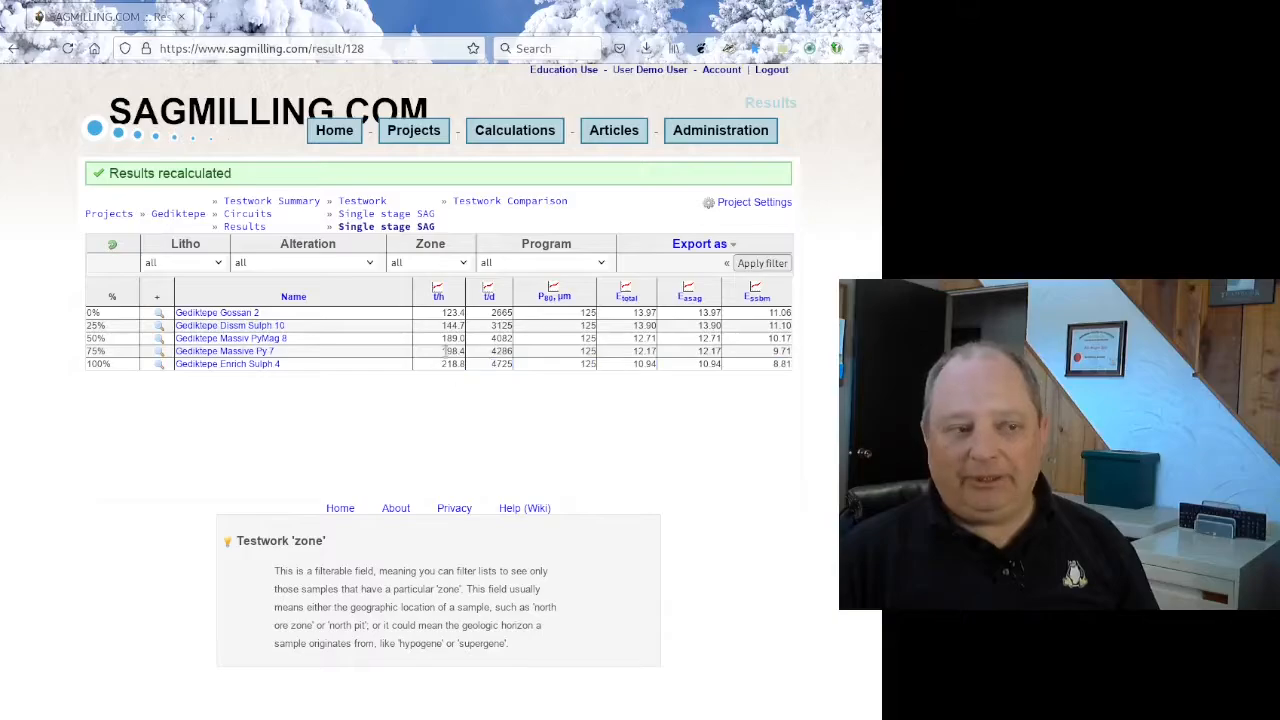
# Return to the Single stage SAG circuit and change its model to the Morrell Mi (SMC) single-stage SAG model.
pyautogui.click(398, 219)
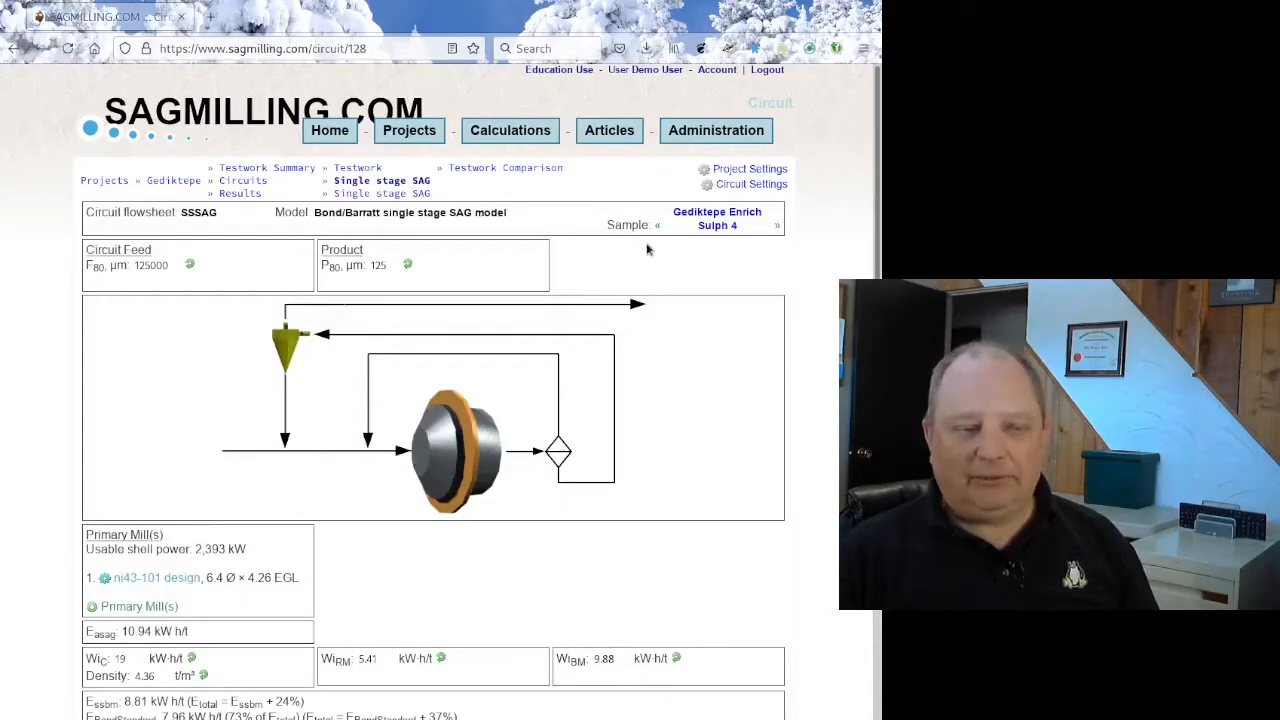
pyautogui.click(710, 188)
pyautogui.click(453, 220)
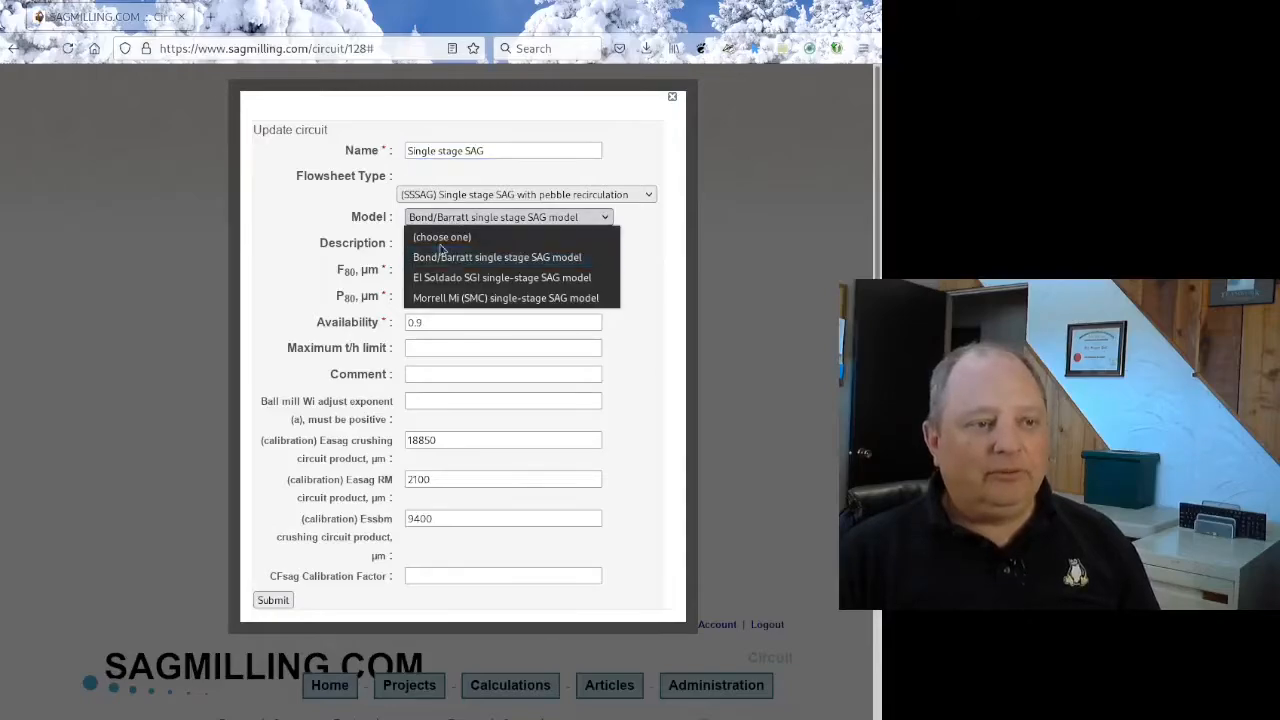
pyautogui.click(445, 298)
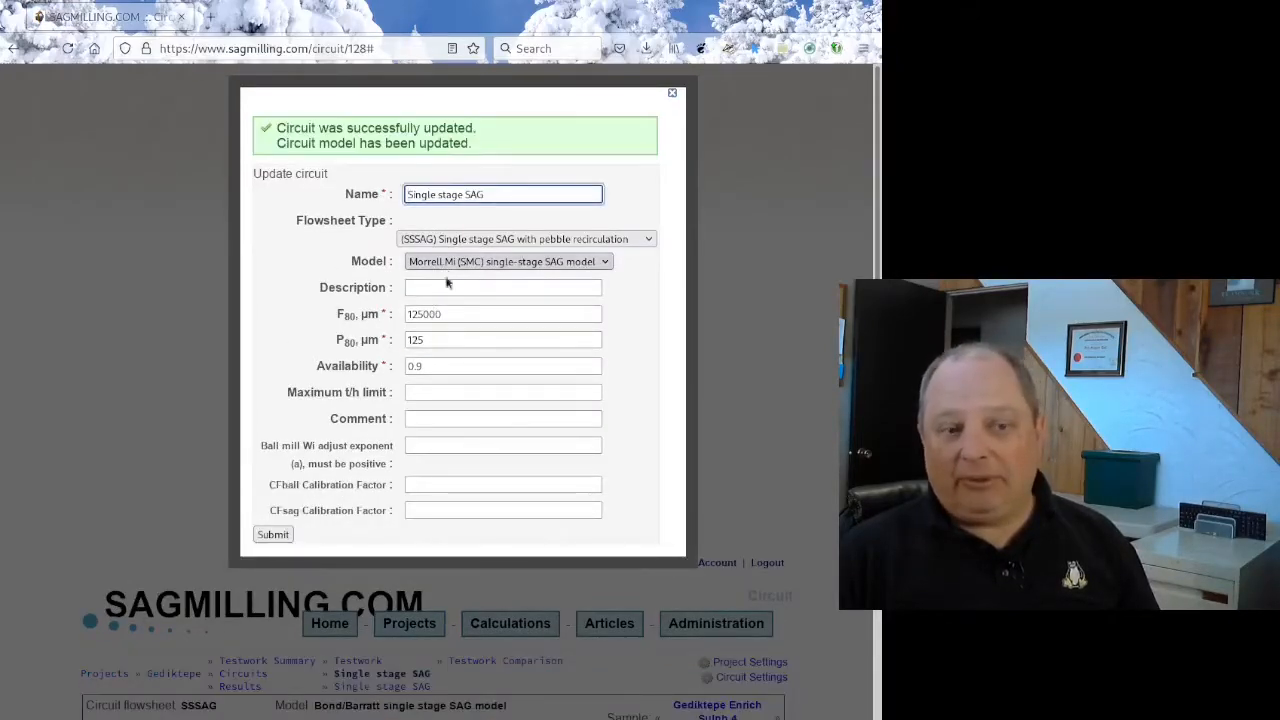
pyautogui.click(273, 534)
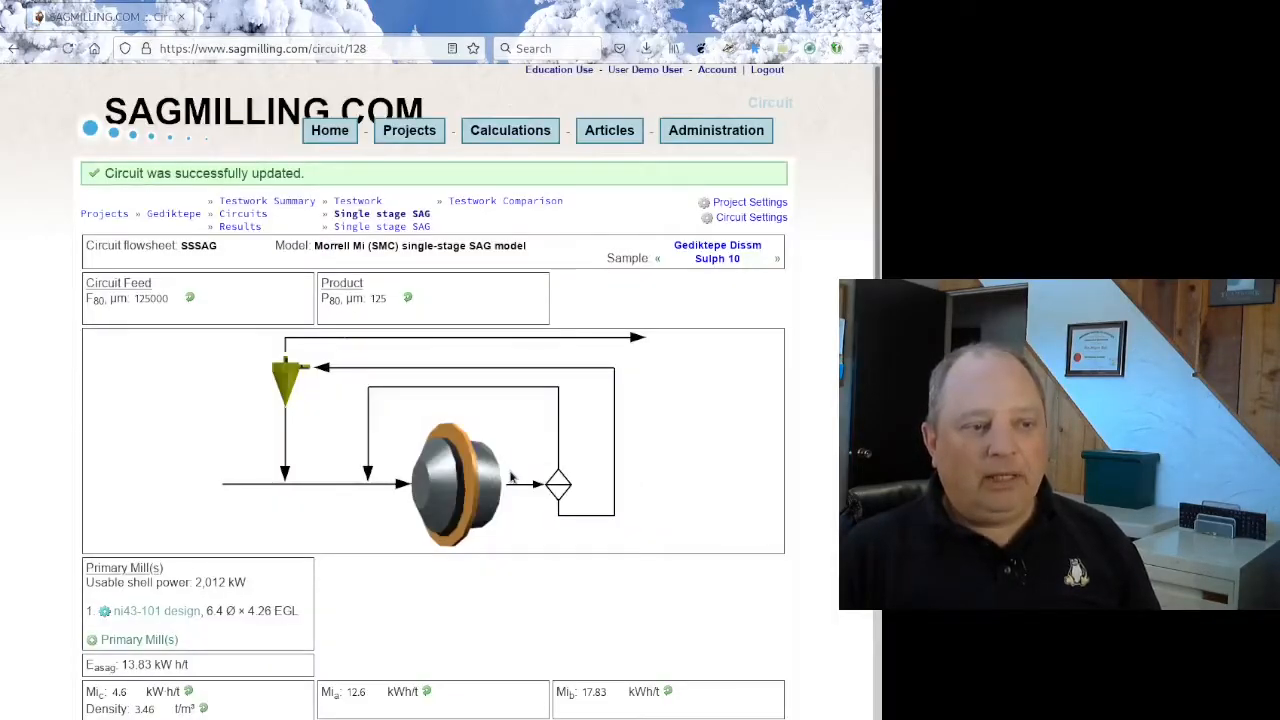
# Examine the sample's Mia, Mic and Mib grindability values used by the Morrell model.
pyautogui.scroll(-2, 483, 506)
pyautogui.click(373, 605)
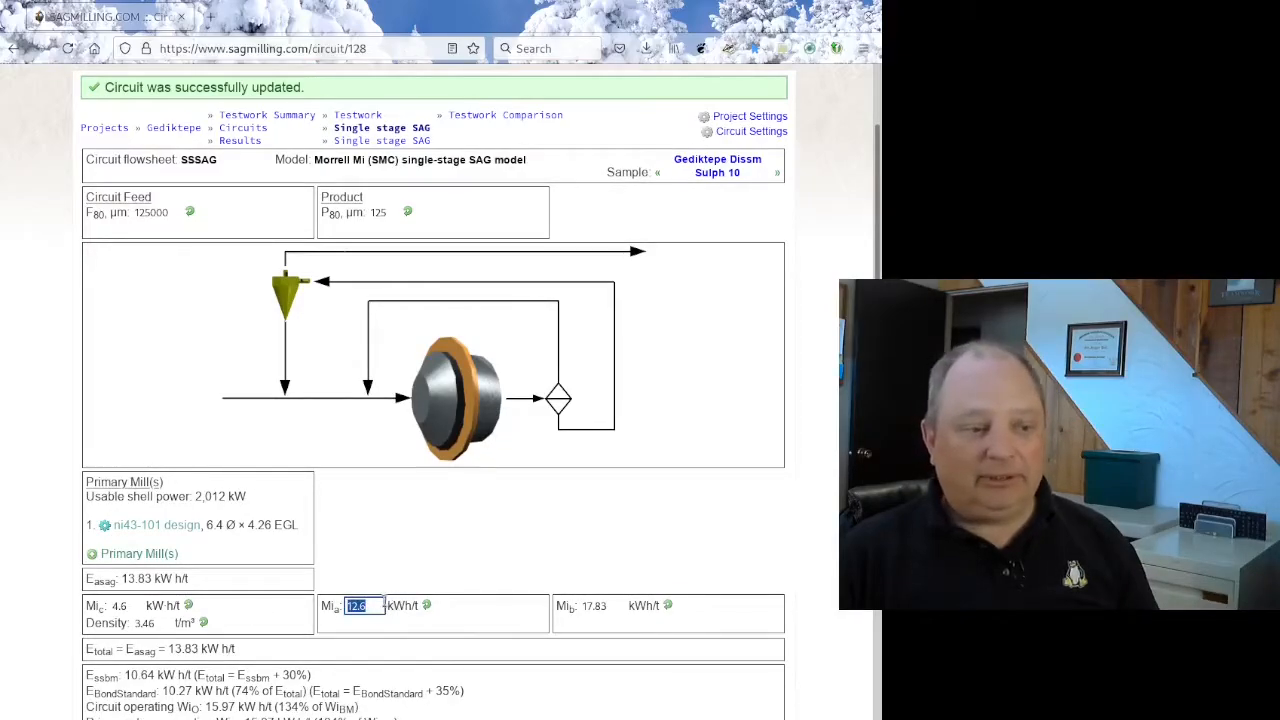
pyautogui.click(368, 607)
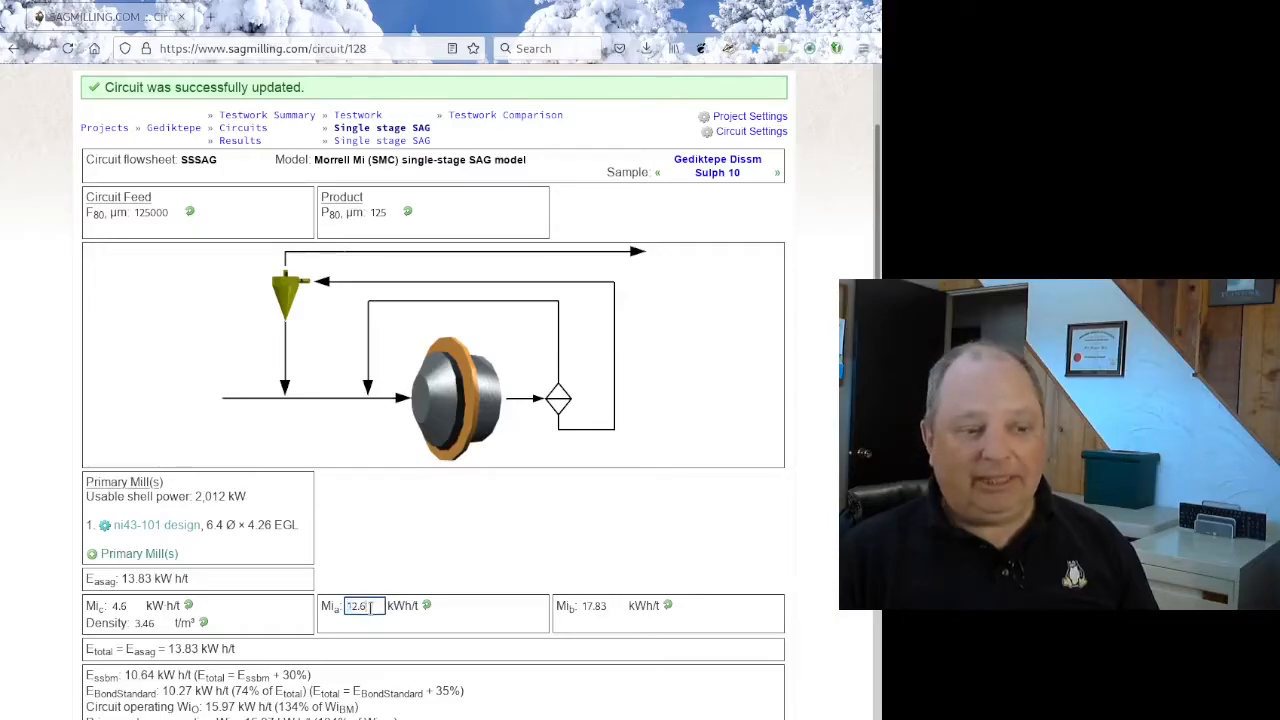
pyautogui.click(119, 606)
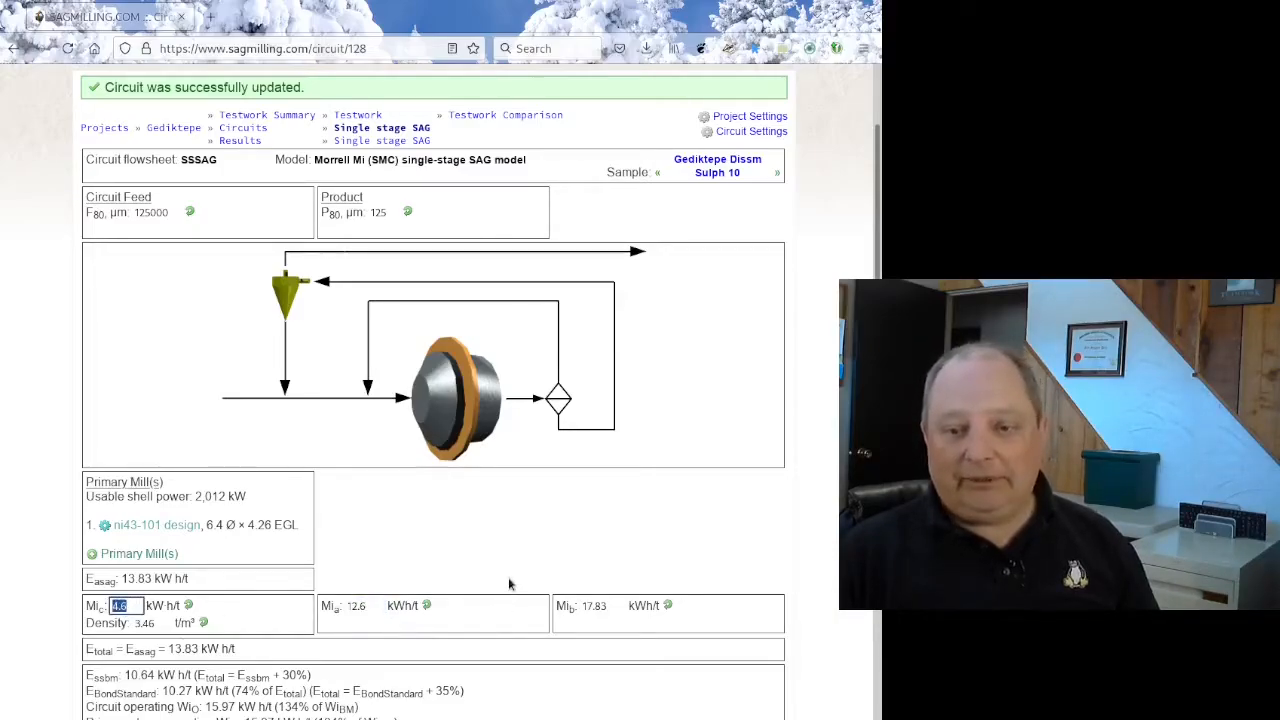
pyautogui.click(600, 606)
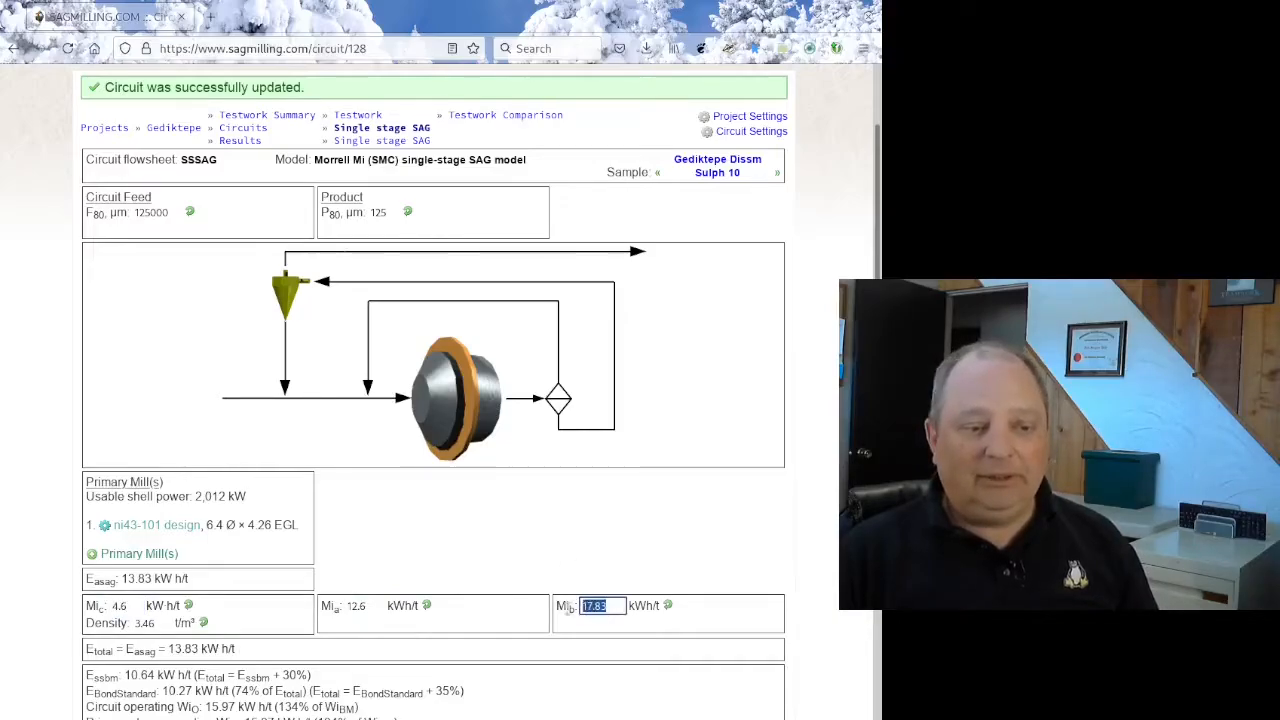
pyautogui.click(626, 640)
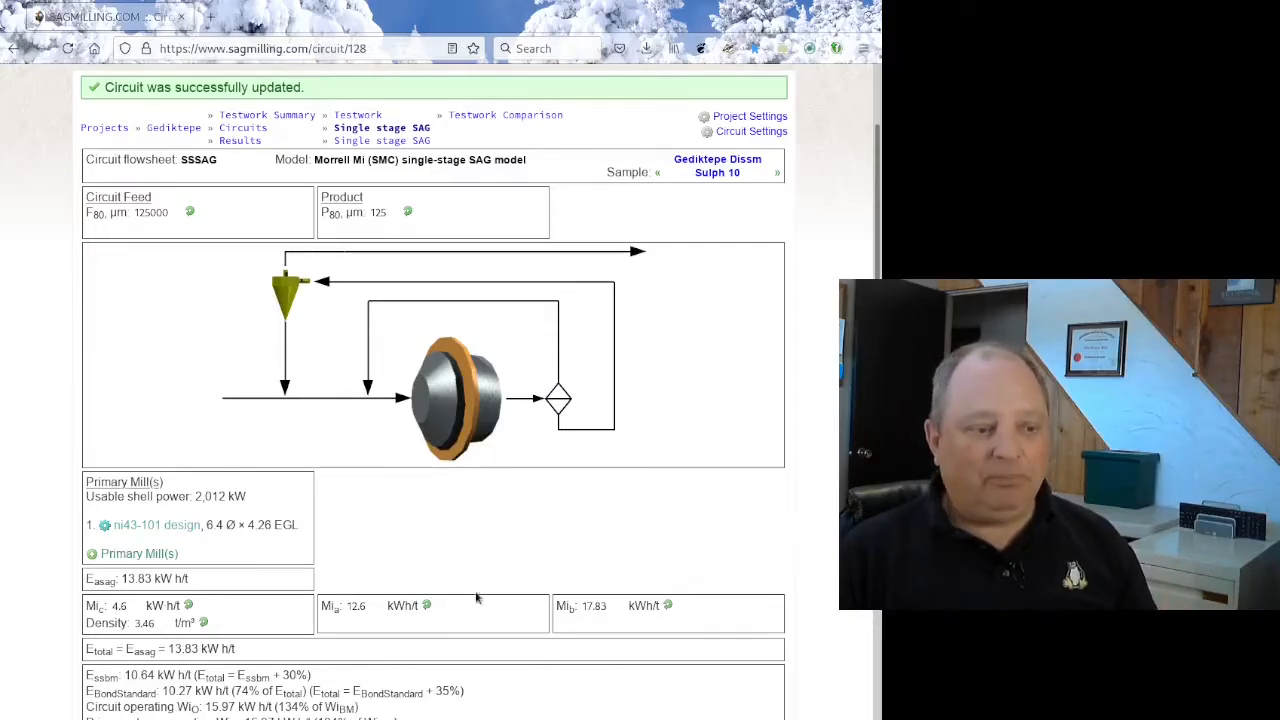
# Examine the primary mill's usable shell power and dimensions, and the estimated circuit throughput calculated with the Morrell Mi model.
pyautogui.moveTo(250, 497); pyautogui.dragTo(186, 497)
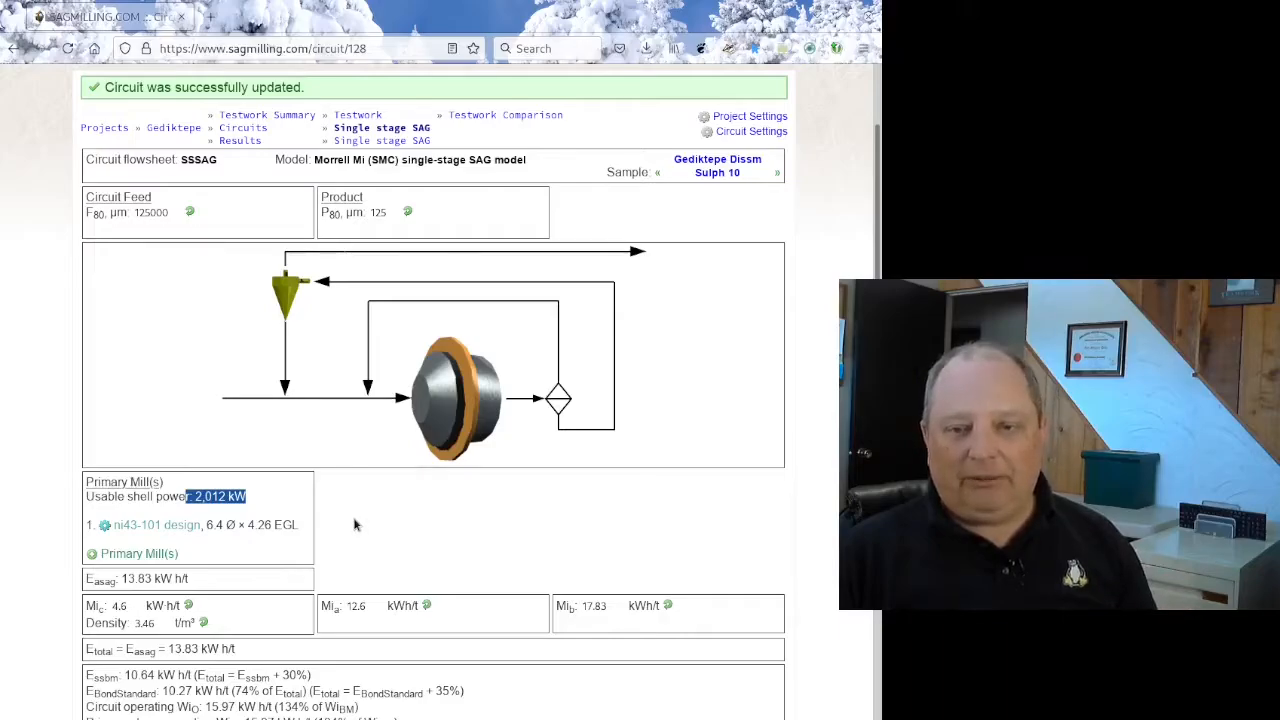
pyautogui.click(204, 524)
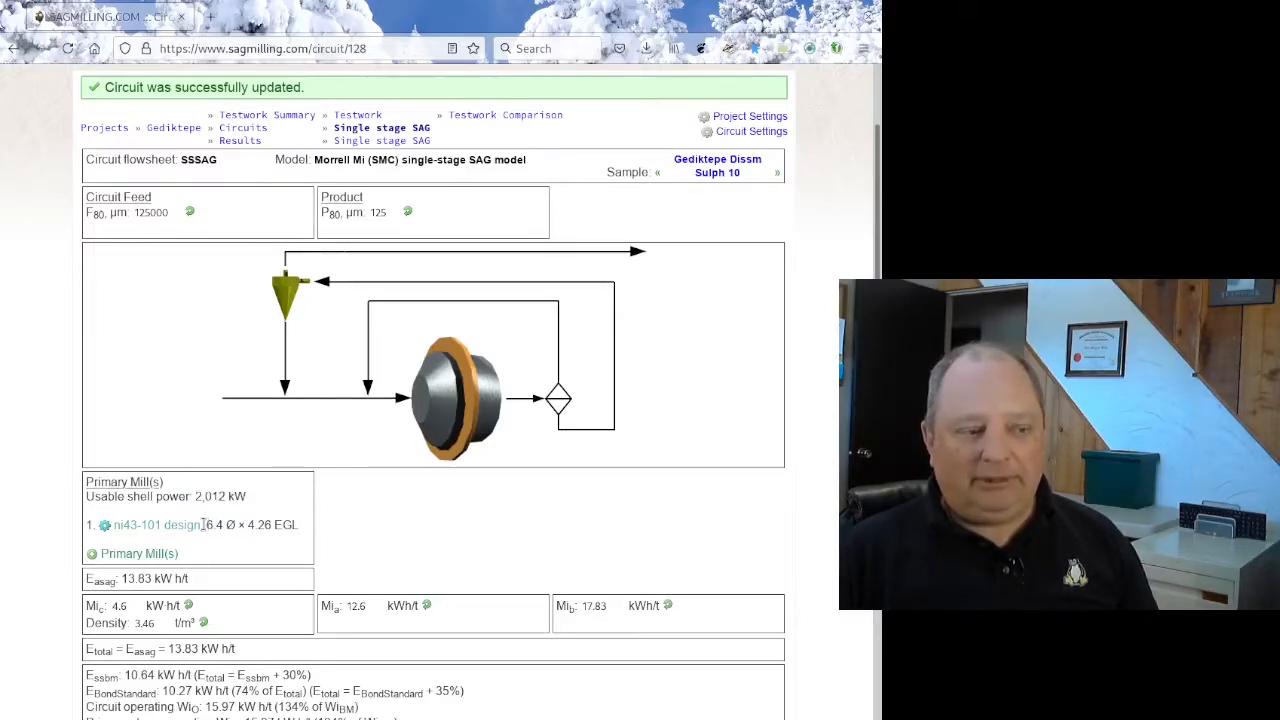
pyautogui.moveTo(203, 524); pyautogui.dragTo(314, 529)
pyautogui.click(361, 528)
pyautogui.scroll(-3, 372, 528)
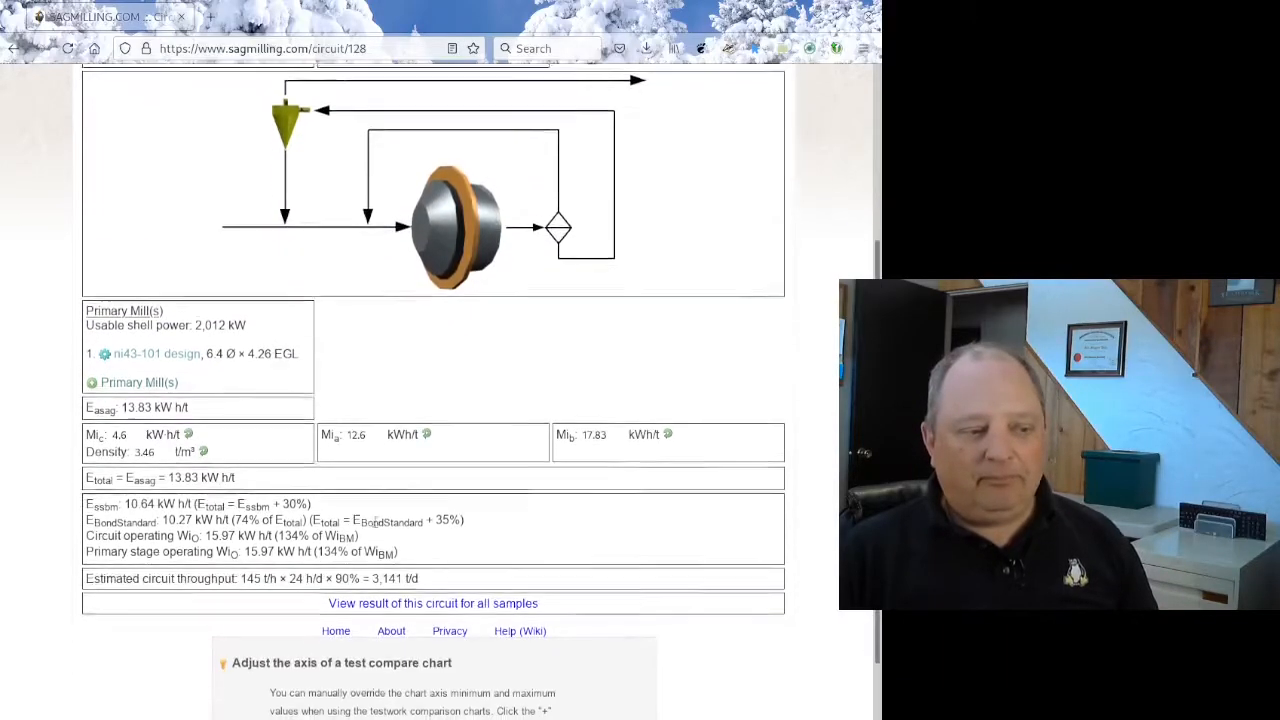
pyautogui.moveTo(240, 578); pyautogui.dragTo(436, 578)
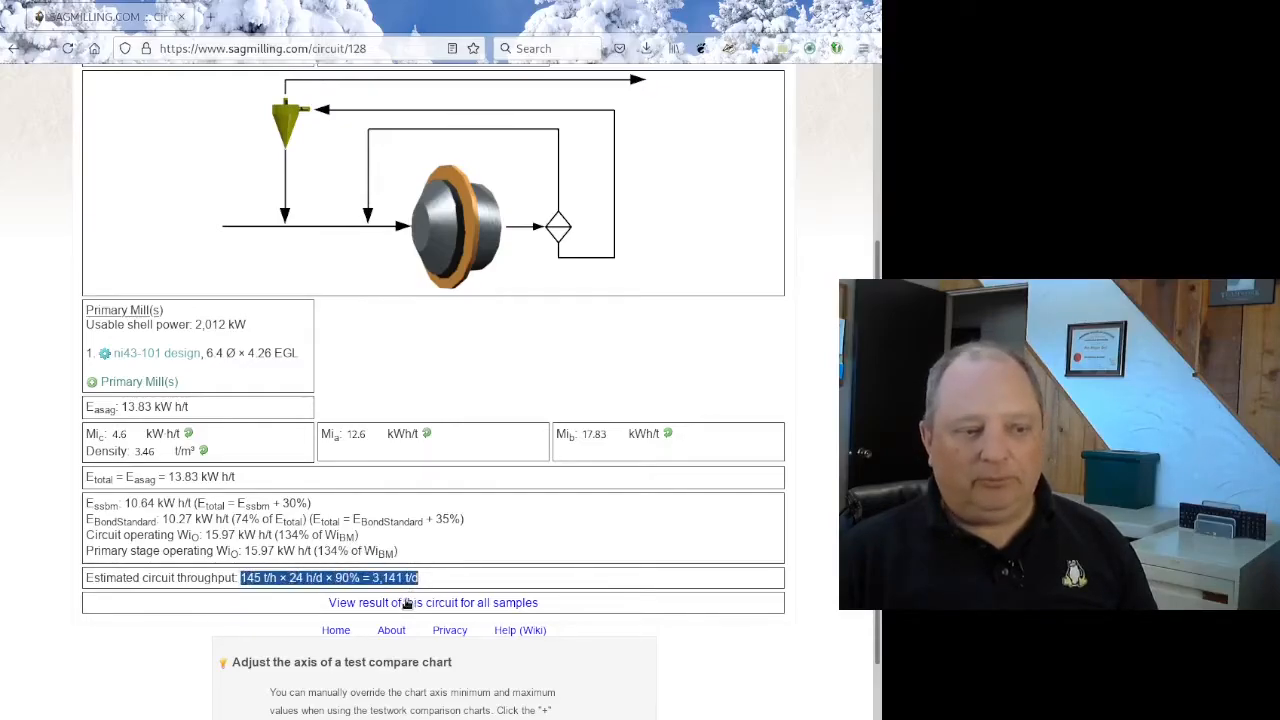
# View the circuit's results for all samples, sorting them by daily throughput and finally by Etotal in descending order.
pyautogui.click(405, 603)
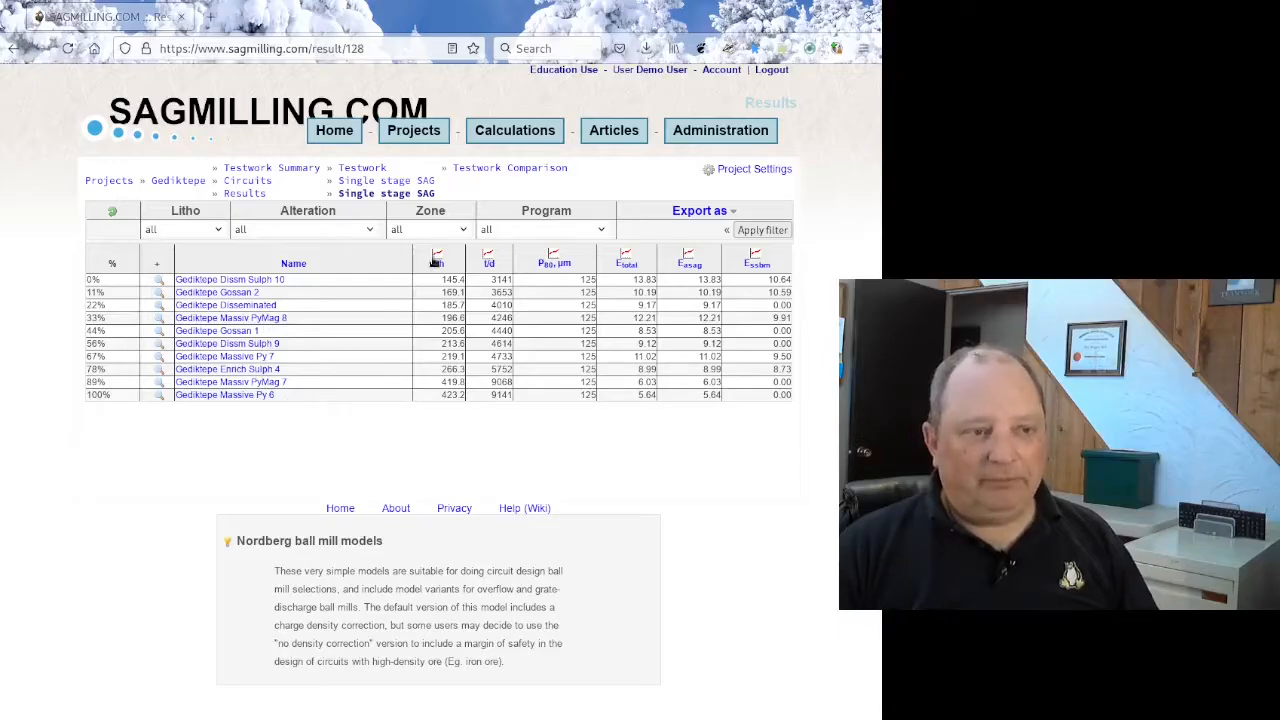
pyautogui.click(489, 265)
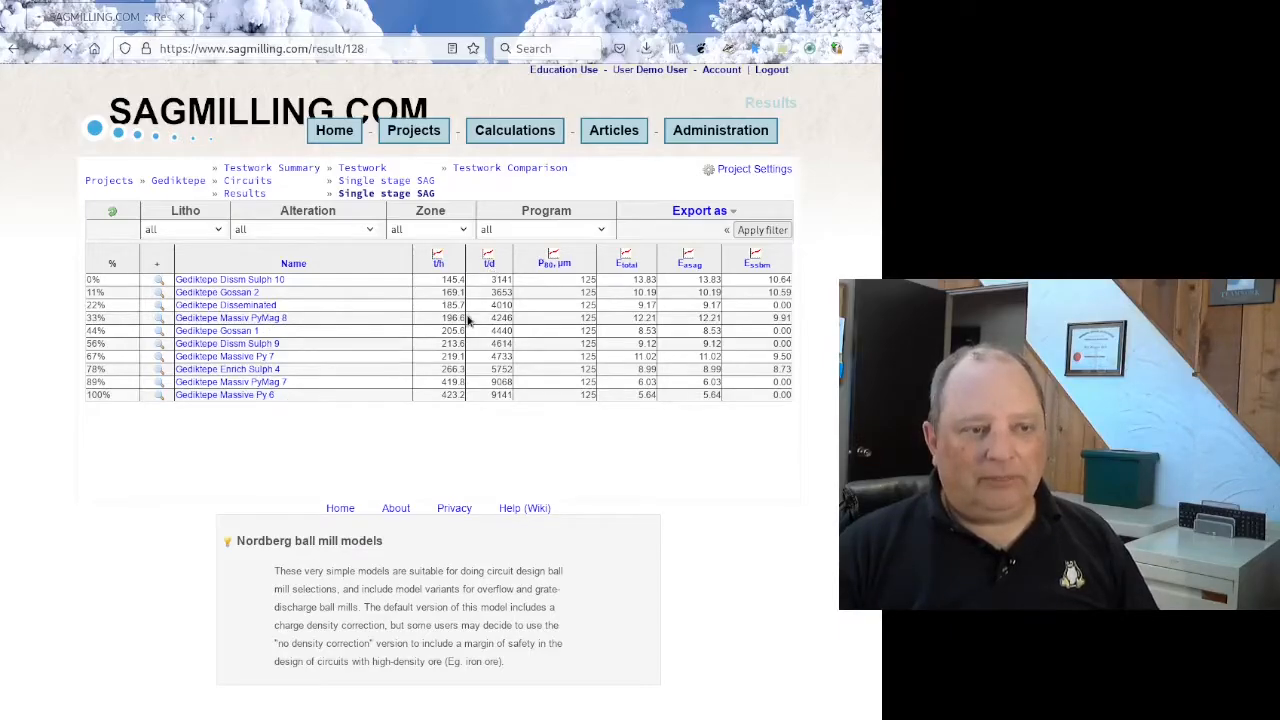
pyautogui.click(484, 265)
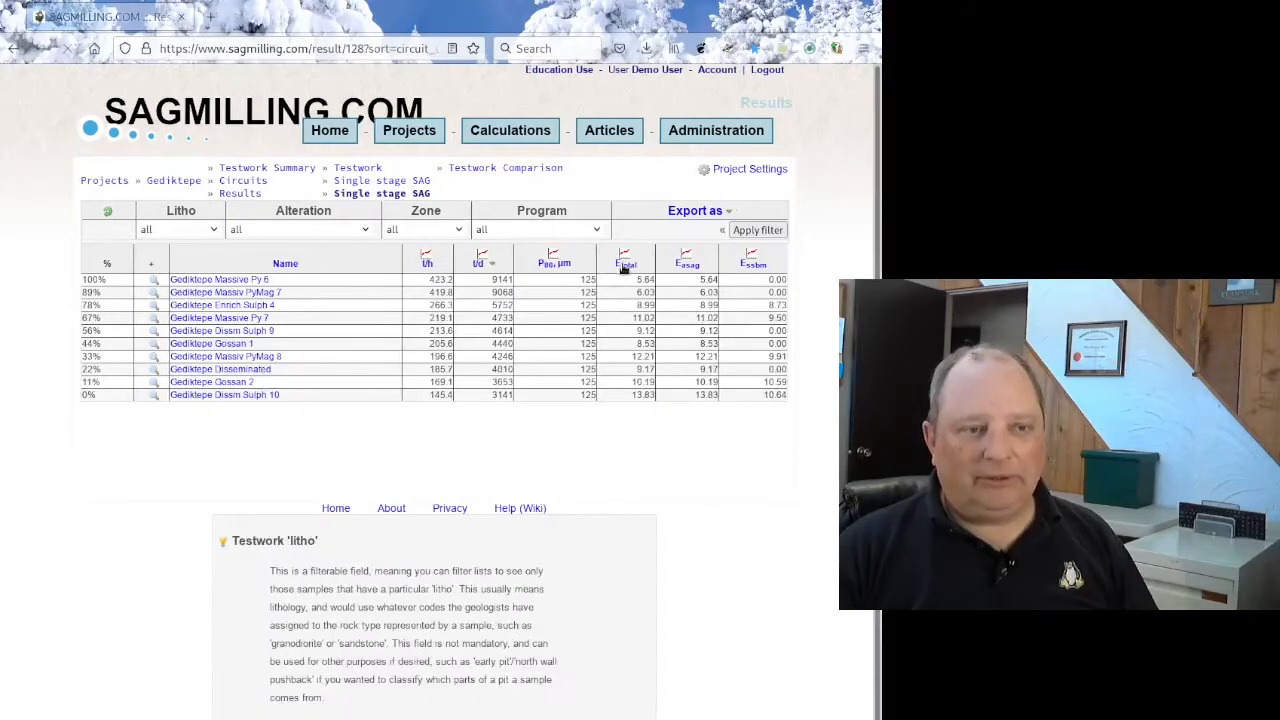
pyautogui.click(616, 266)
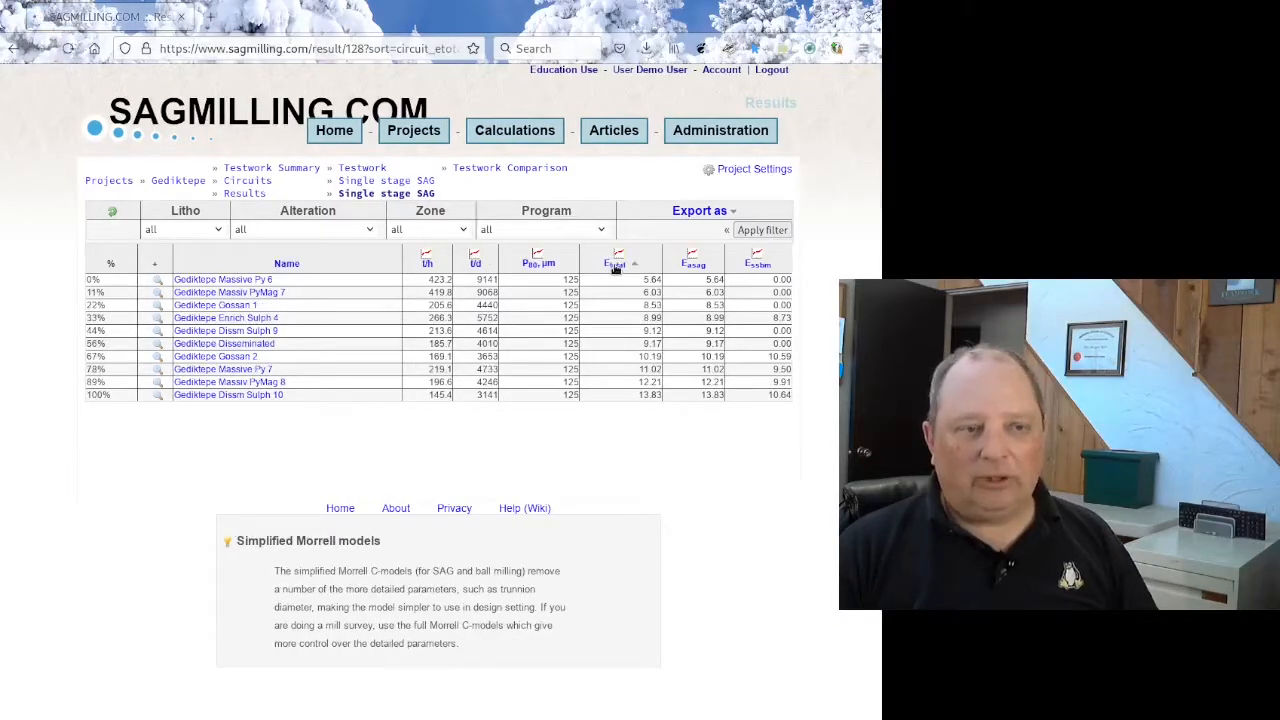
pyautogui.click(615, 266)
# Examine the filter choices available for Alteration, Zone, Program and Litho in the results table, leaving every filter on all.
pyautogui.click(345, 230)
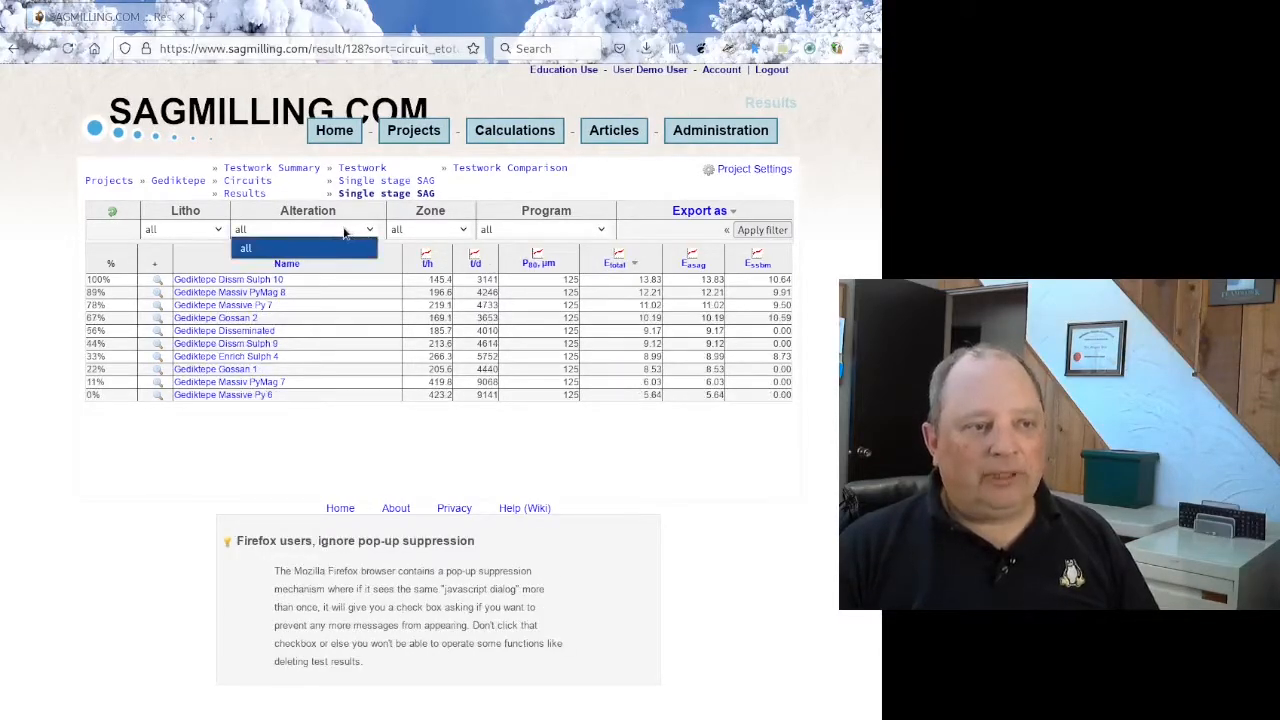
pyautogui.click(448, 236)
pyautogui.click(448, 236)
pyautogui.click(510, 232)
pyautogui.click(510, 232)
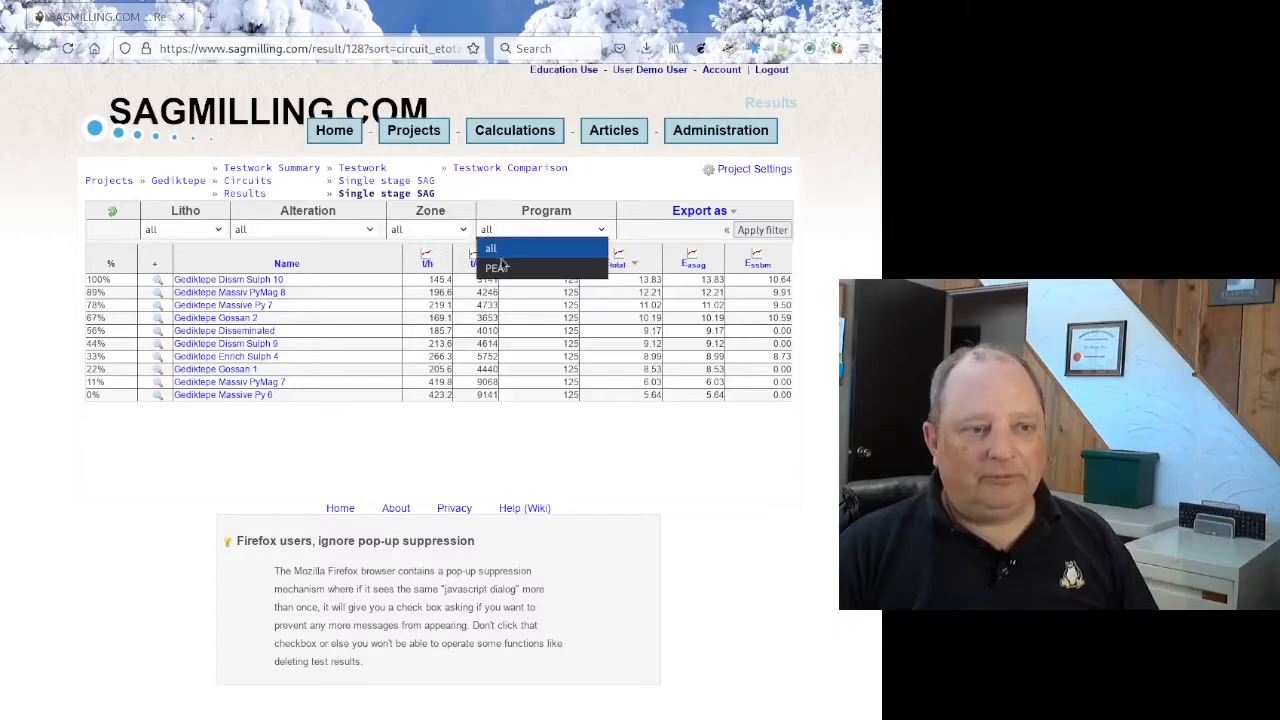
pyautogui.click(184, 229)
pyautogui.click(184, 229)
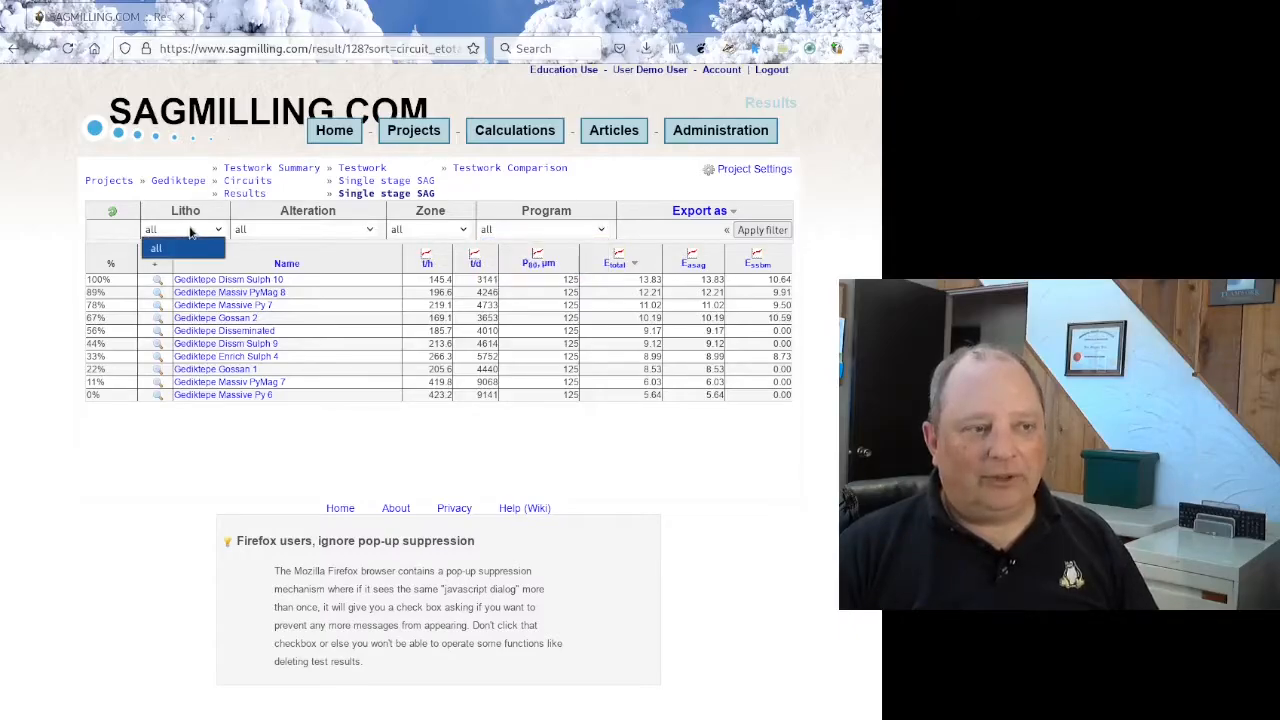
pyautogui.click(293, 233)
pyautogui.click(300, 231)
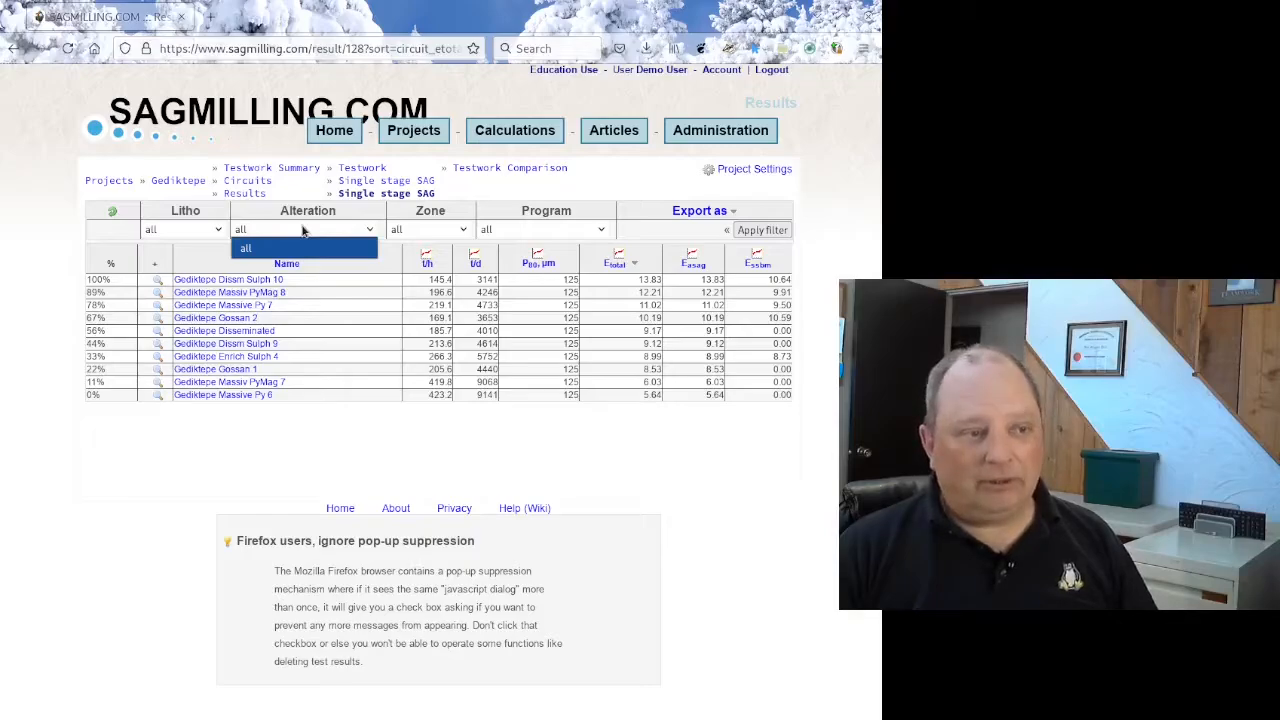
pyautogui.click(303, 231)
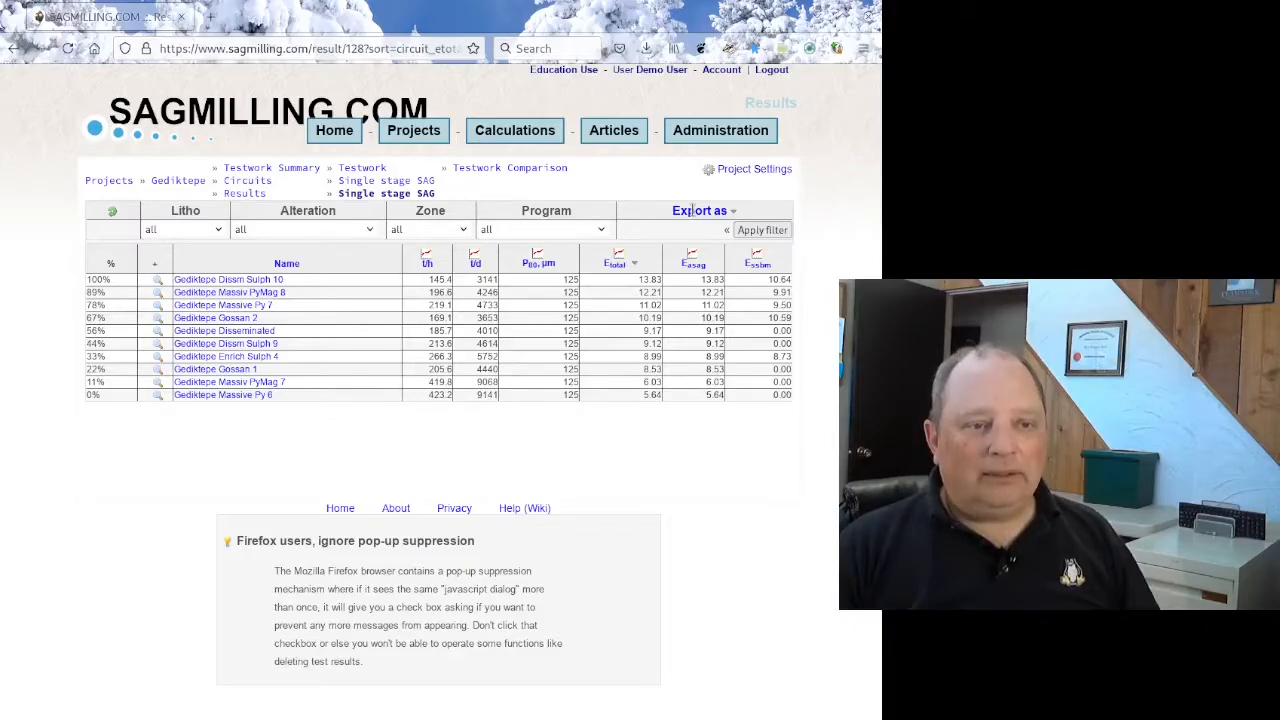
# Show the export options for the results and examine the percentiles to display in the PDF report.
pyautogui.click(701, 211)
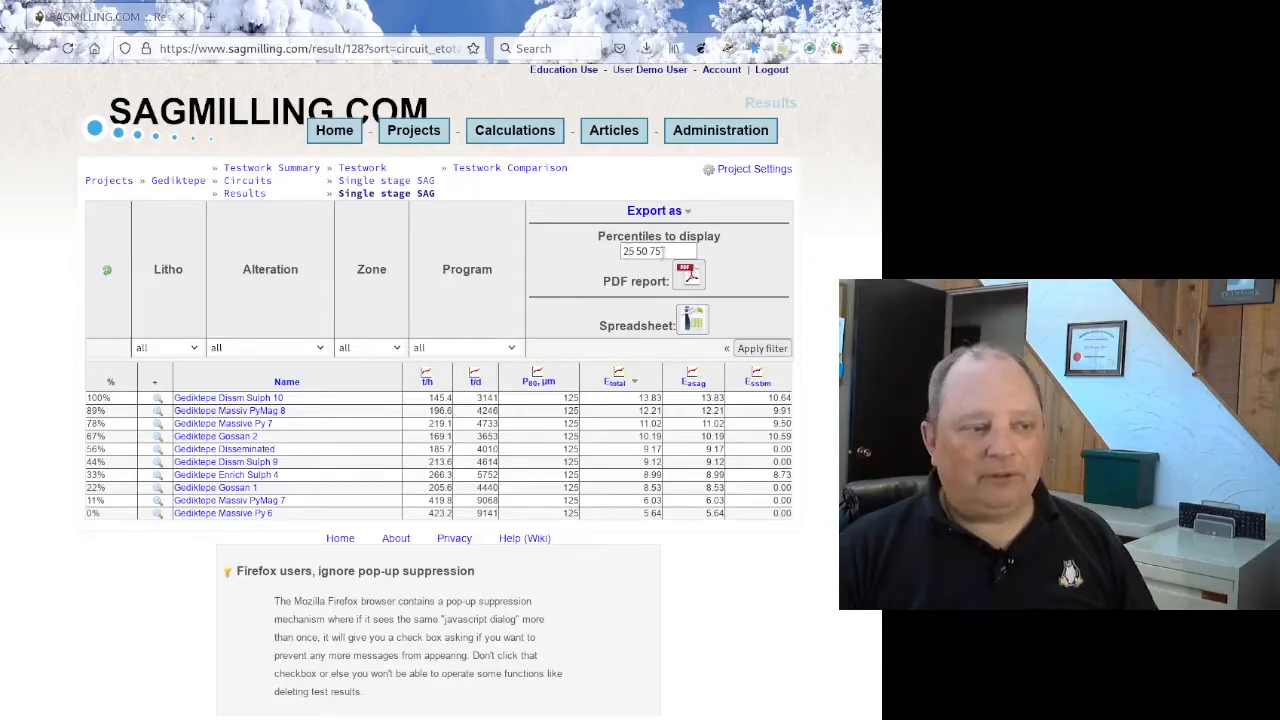
pyautogui.moveTo(677, 249); pyautogui.dragTo(604, 244)
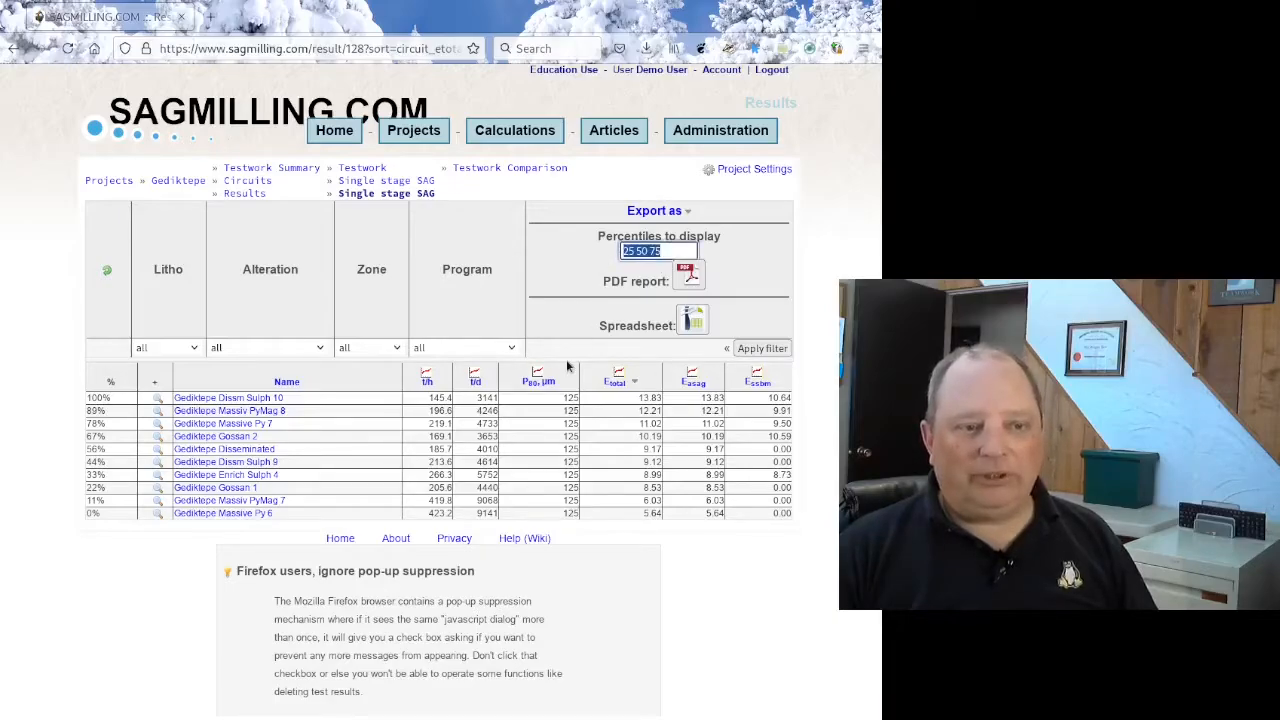